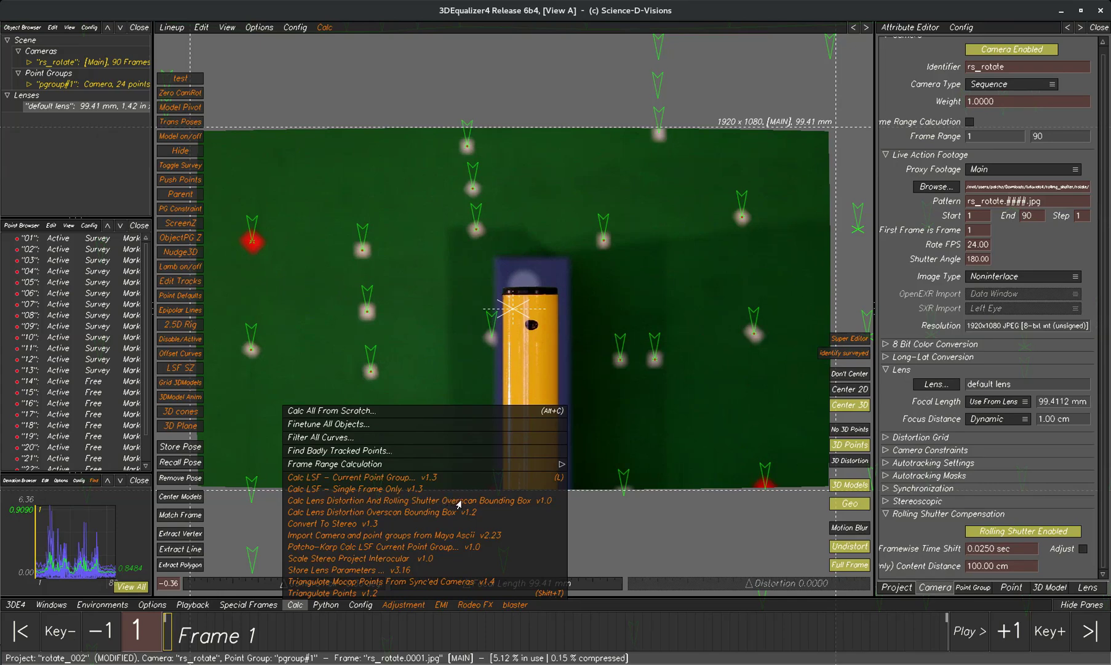
# Play back the footage, select point 01 to centre the view on it, and play the sequence again.
pyautogui.click(674, 418)
pyautogui.click(958, 637)
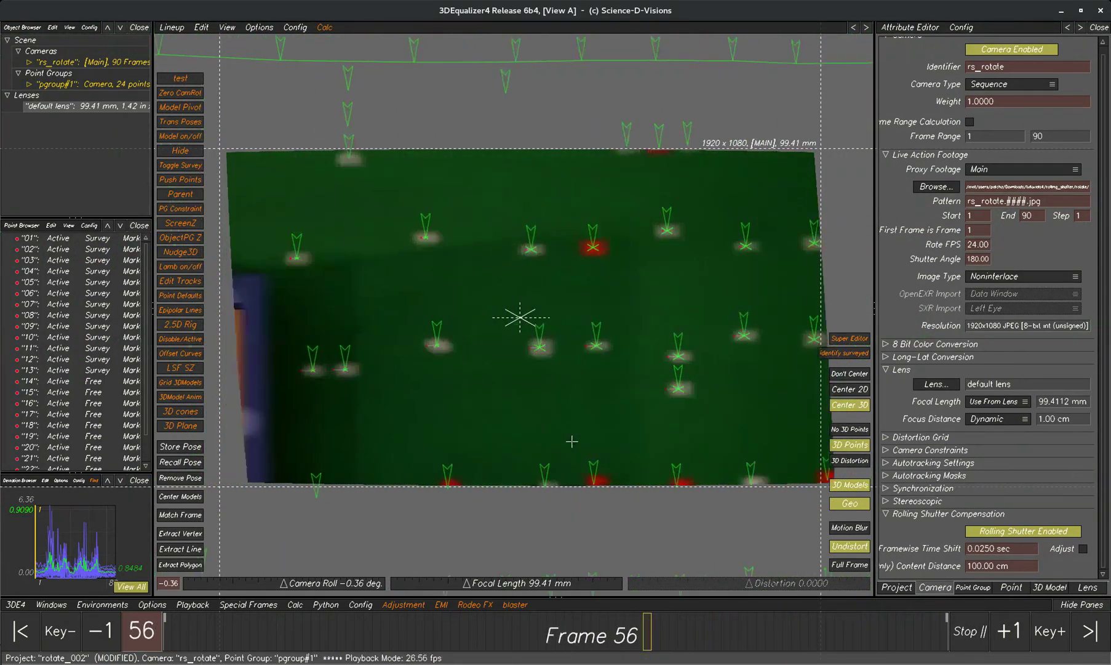
pyautogui.press('space')
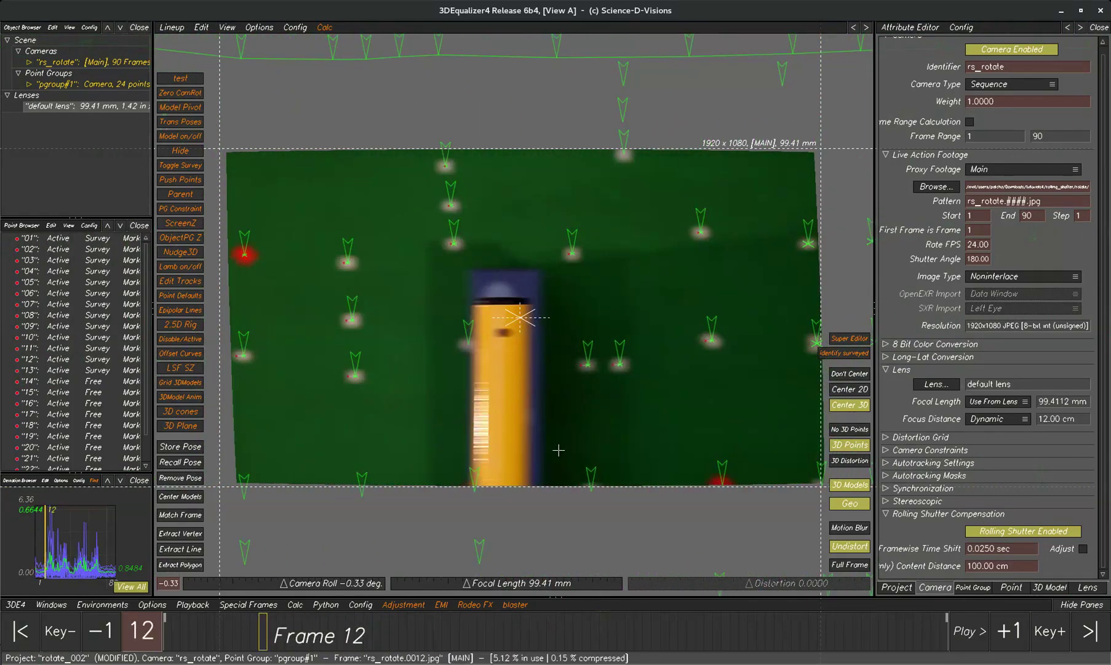
pyautogui.click(490, 227)
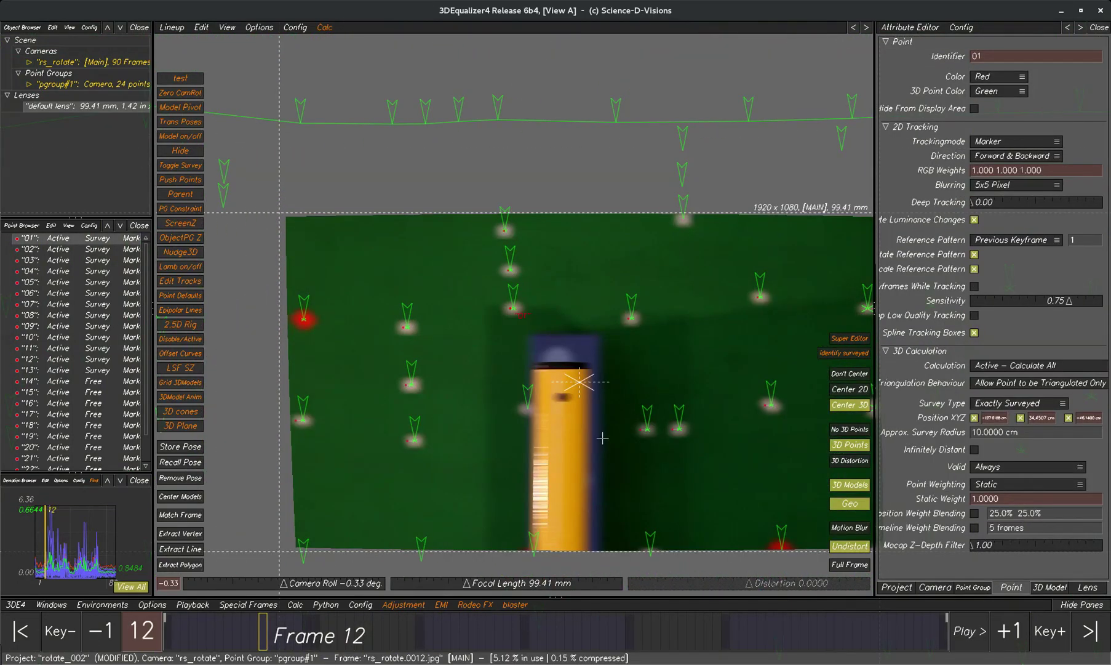
pyautogui.press('space')
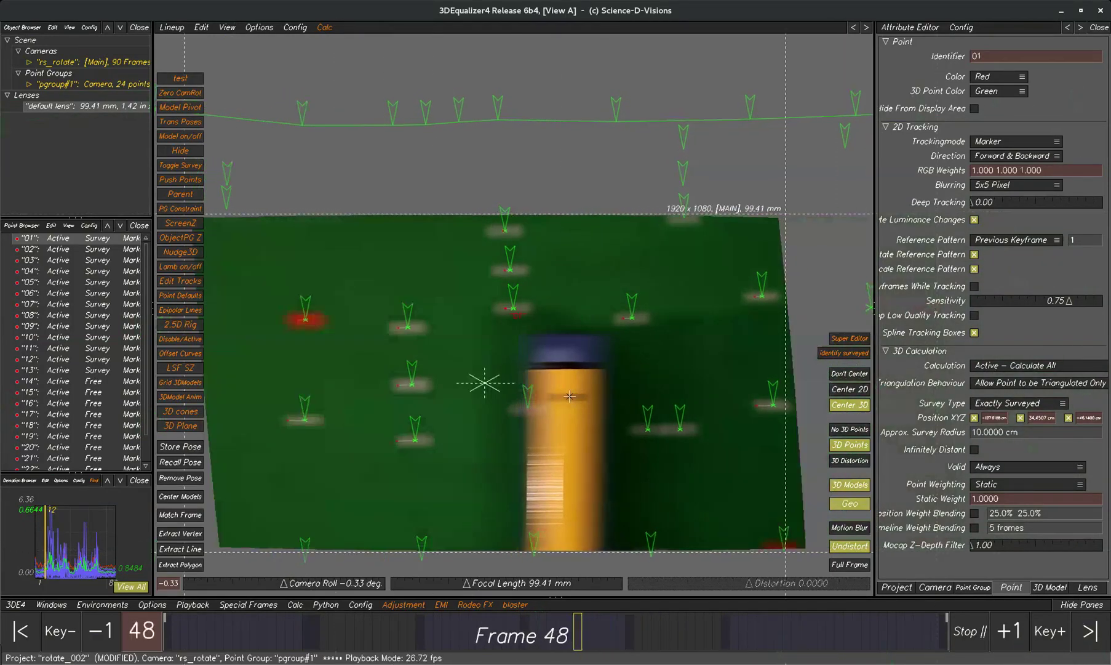
pyautogui.press('space')
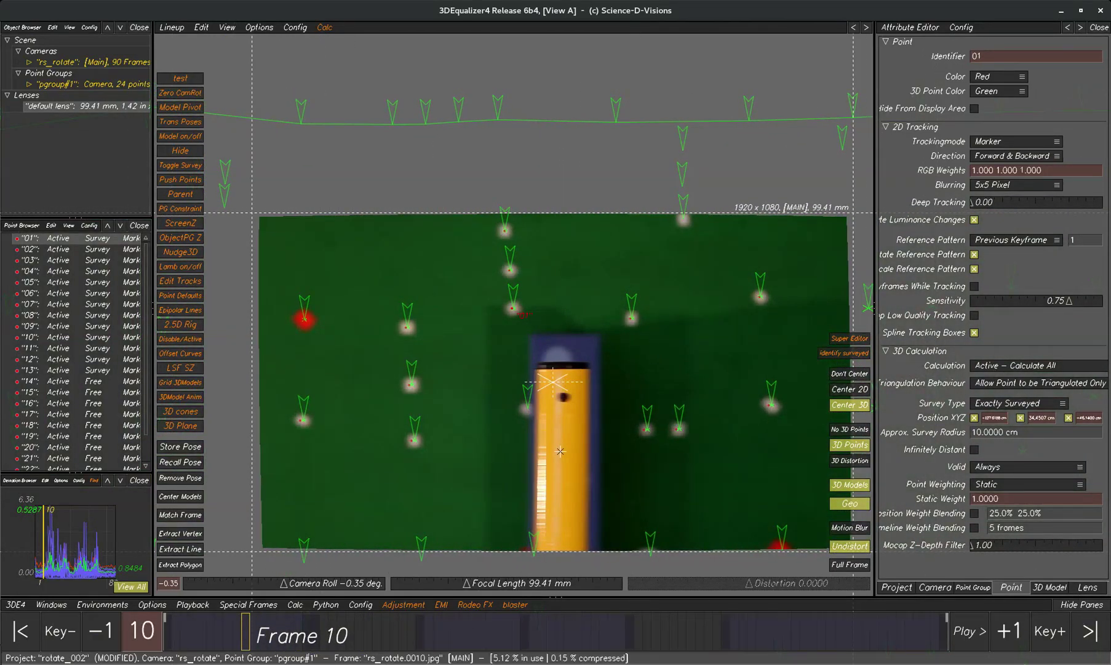
# Check the camera's rolling shutter compensation settings and the Remove Rolling Shutter view option, and play back the undistorted footage.
pyautogui.click(933, 587)
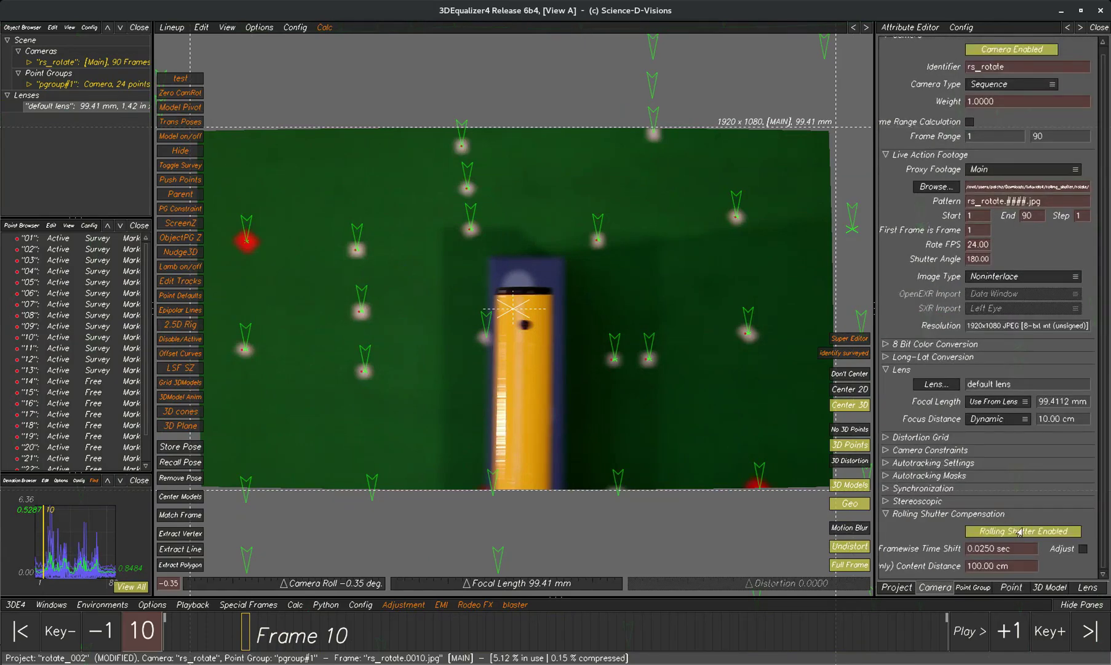
pyautogui.click(226, 29)
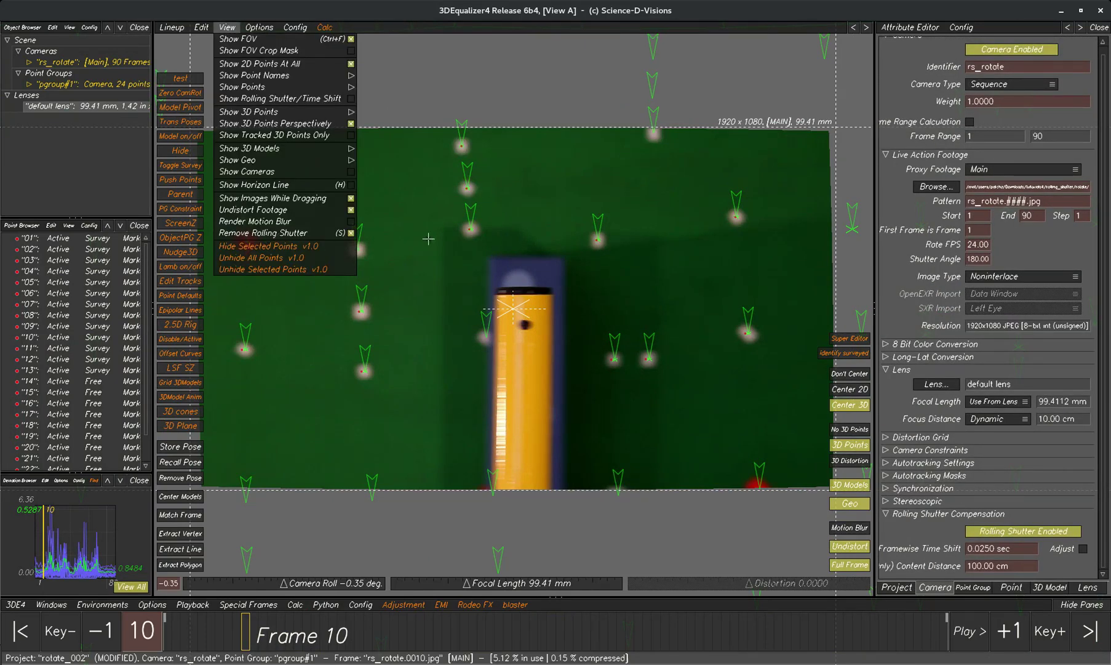
pyautogui.scroll(-1, 541, 338)
pyautogui.moveTo(541, 328); pyautogui.dragTo(541, 325, button='right')
pyautogui.press('space')
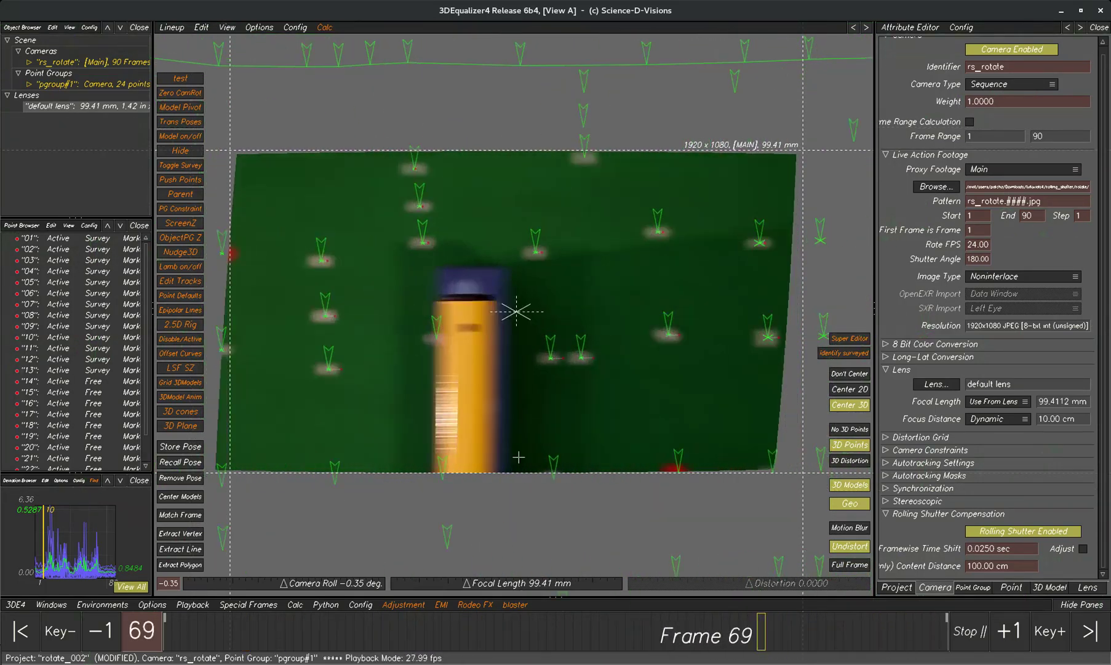
pyautogui.press('space')
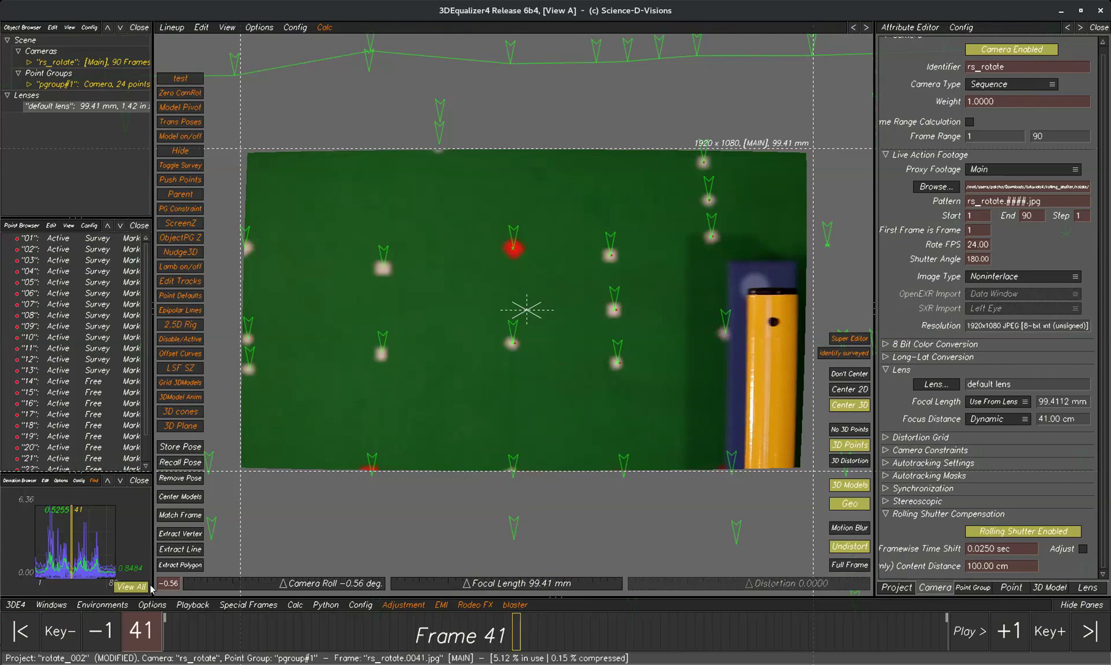
# Inspect the Distortion – Degree 2 and Quartic Distortion curves in a Curve Editor window, close it and play the footage.
pyautogui.click(50, 605)
pyautogui.click(81, 522)
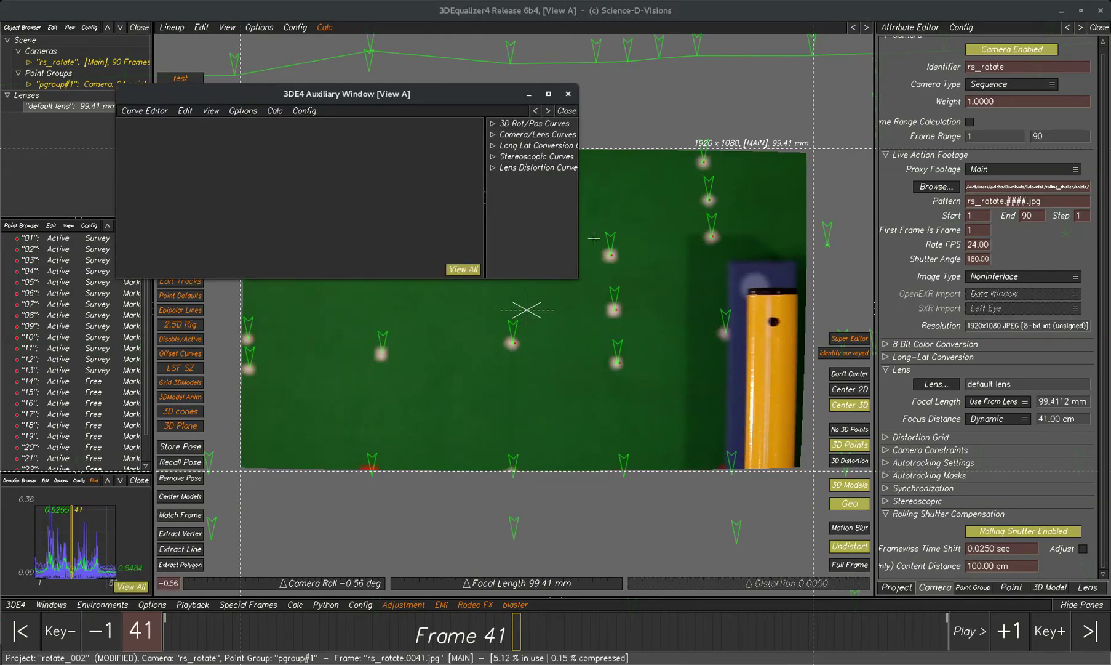
pyautogui.moveTo(578, 279); pyautogui.dragTo(656, 364)
pyautogui.click(555, 167)
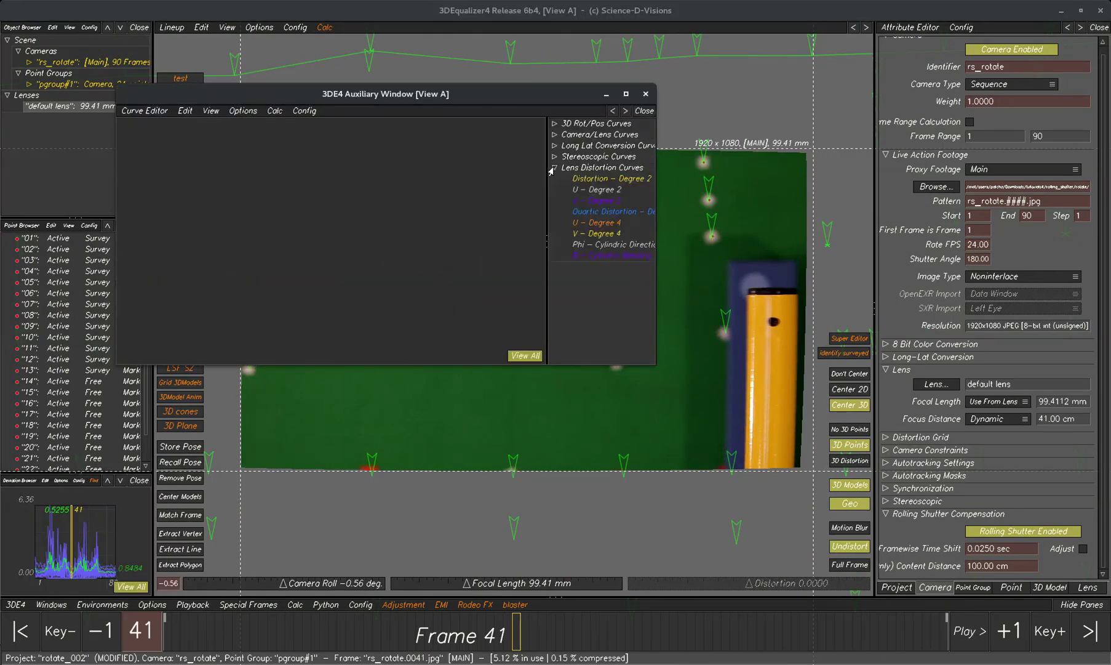
pyautogui.click(589, 178)
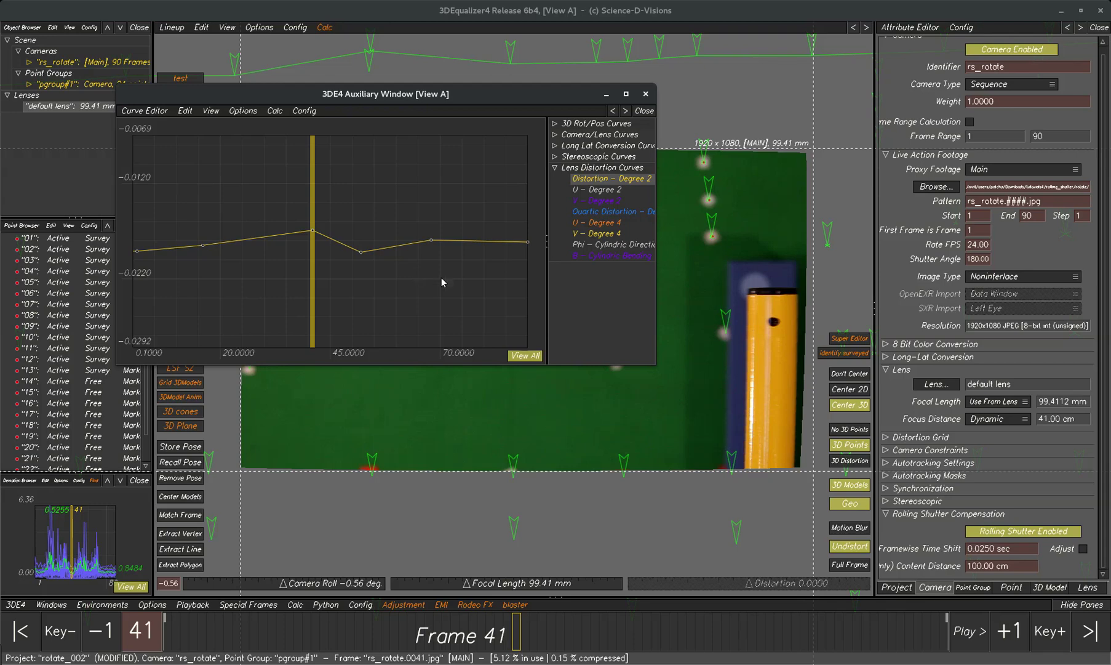
pyautogui.click(593, 213)
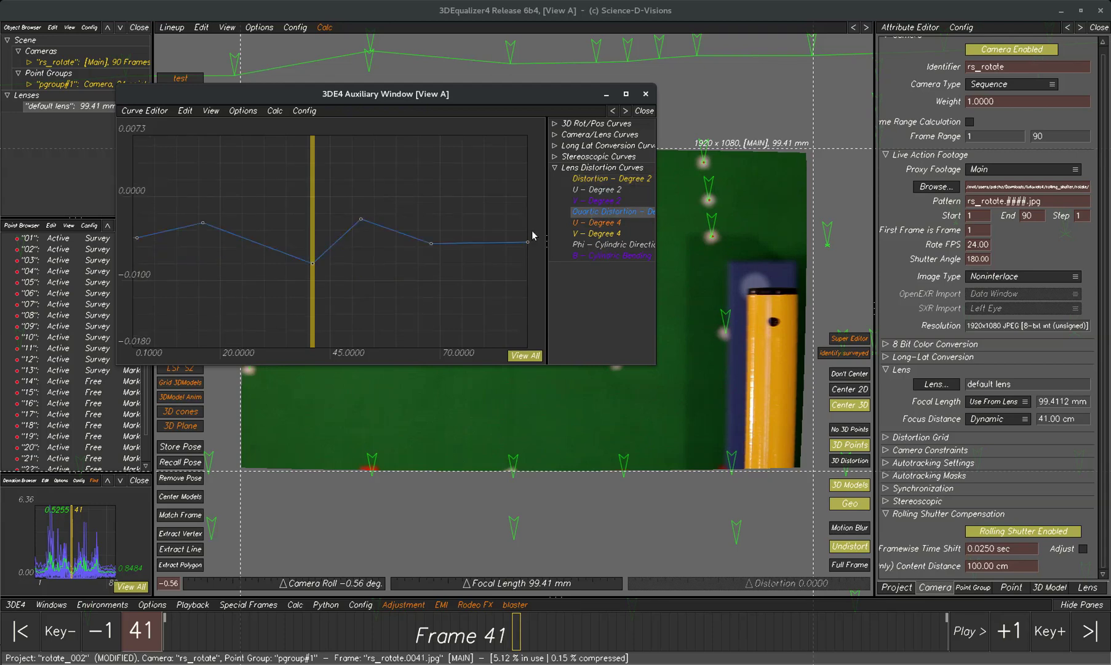
pyautogui.click(646, 95)
pyautogui.press('space')
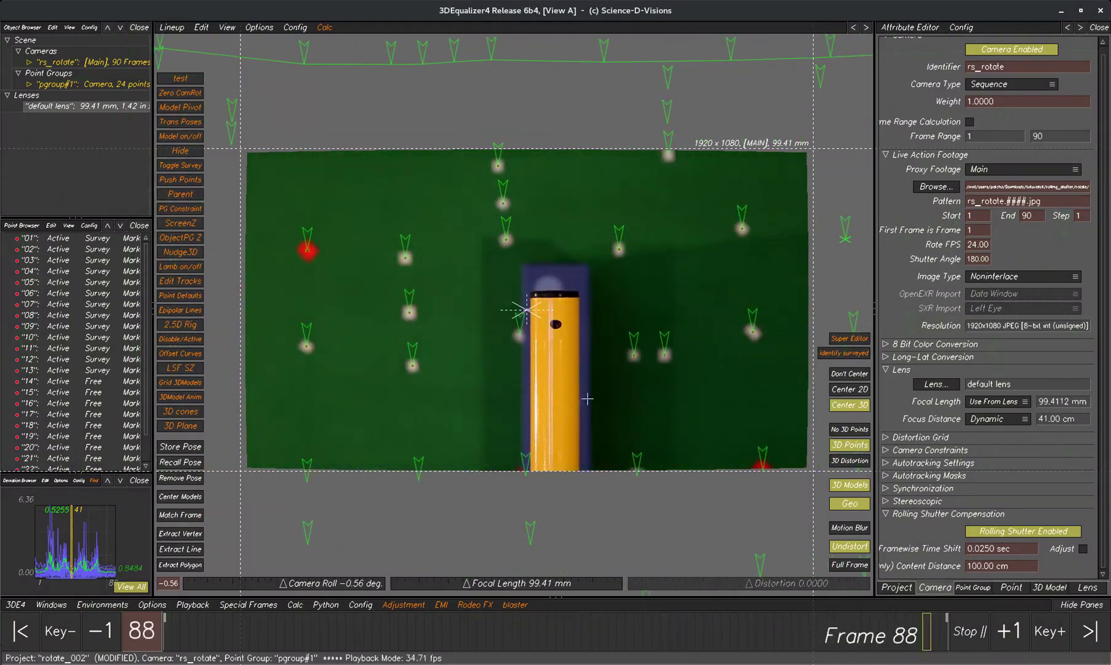
pyautogui.press('space')
# Run Calc Lens Distortion And Rolling Shutter Overscan Bounding Box and copy the resulting text.
pyautogui.click(293, 606)
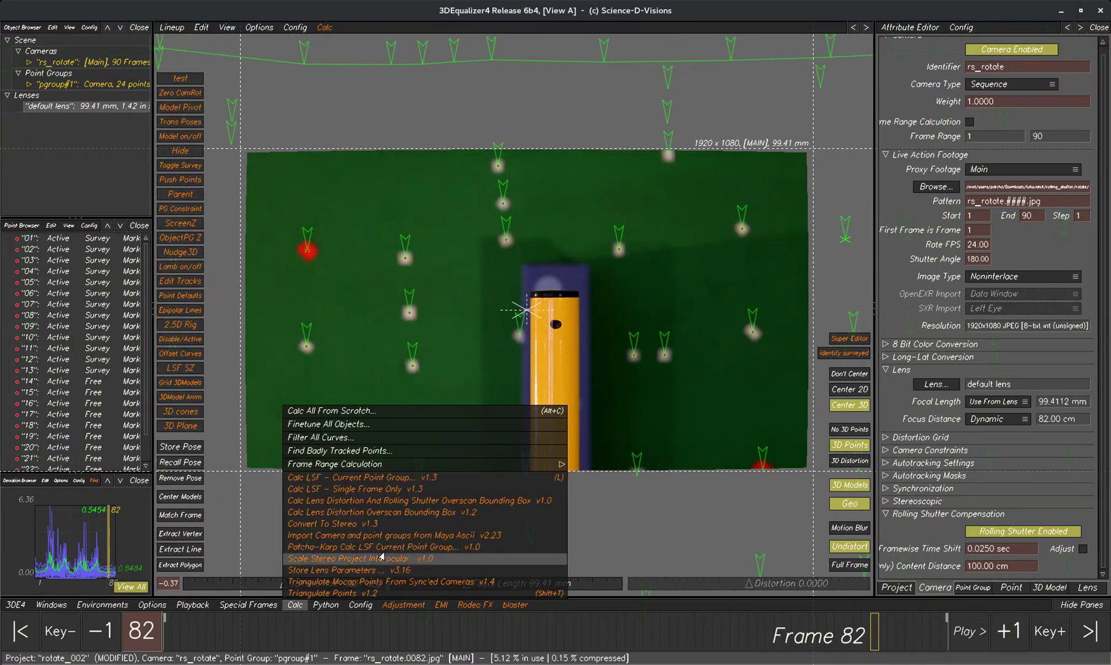
pyautogui.click(397, 501)
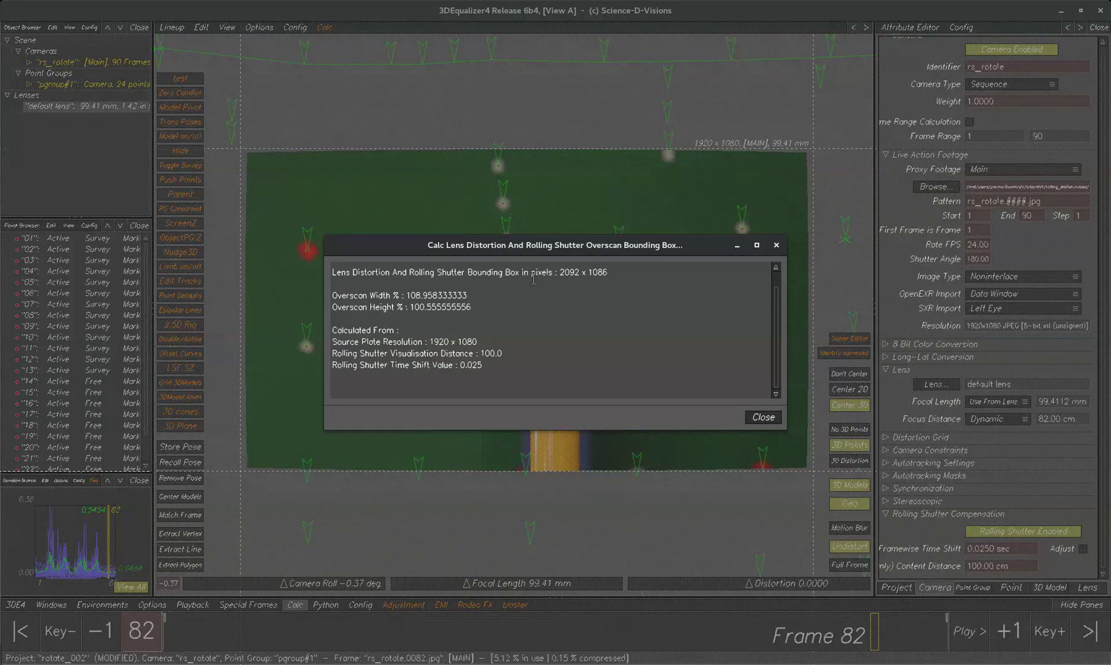
pyautogui.moveTo(559, 273); pyautogui.dragTo(609, 273)
pyautogui.click(597, 301)
pyautogui.moveTo(484, 315); pyautogui.dragTo(316, 294)
pyautogui.click(312, 293)
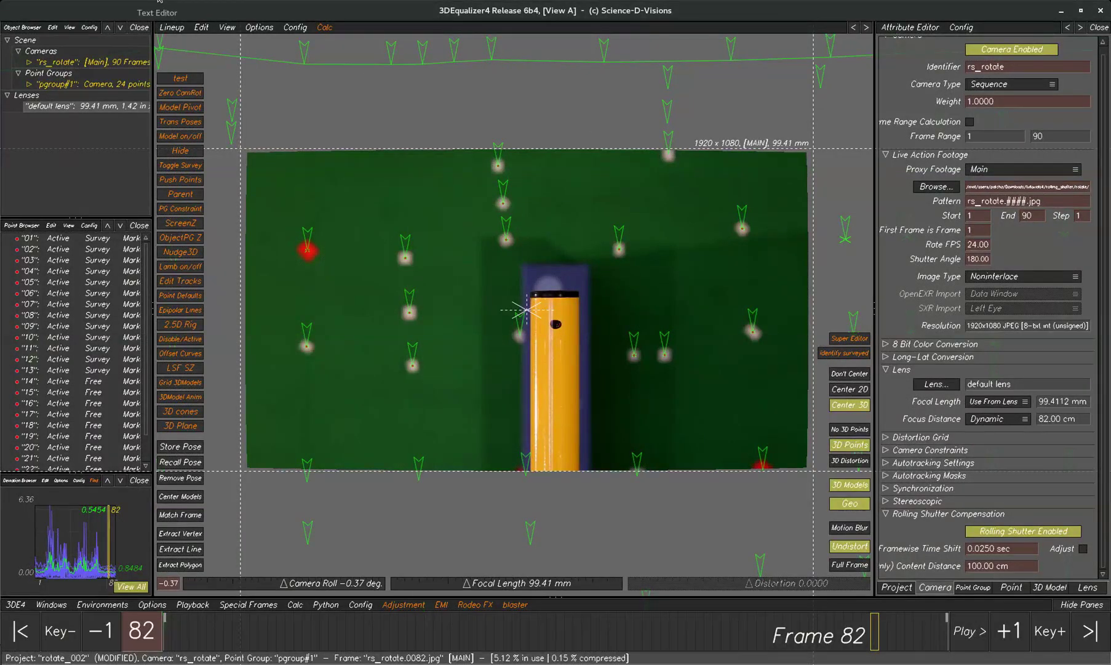
# Paste the overscan results into a new document in the Text Editor and move its window out of the way.
pyautogui.click(158, 1)
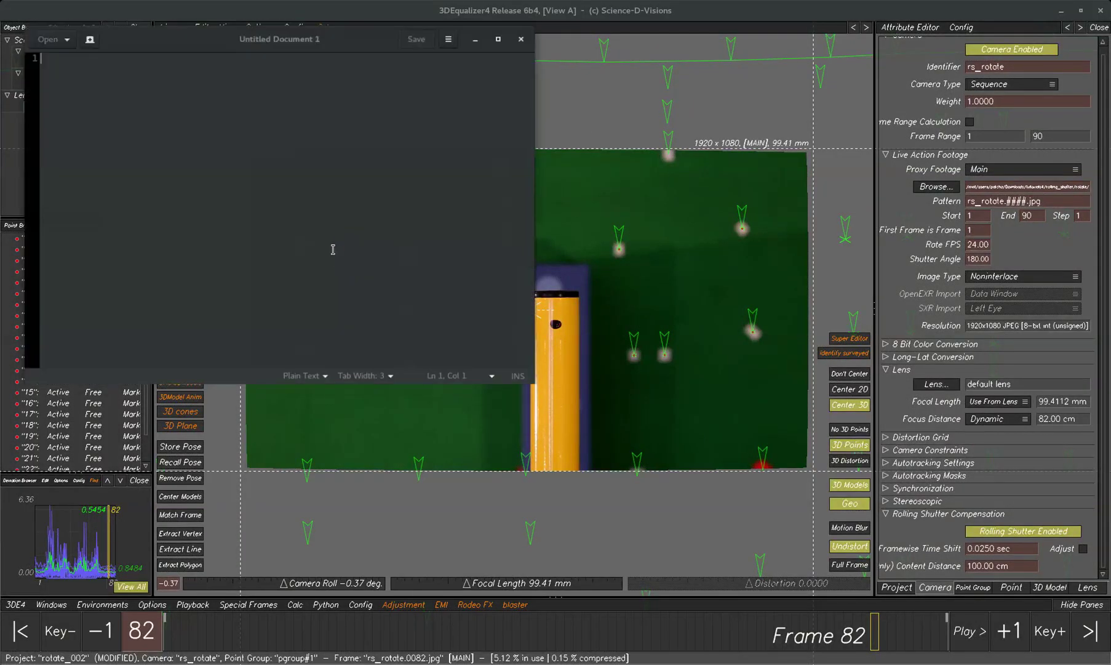
pyautogui.write('Lens Distortion And Rolling Shutter Bounding Box in pixels : 2092 x 1086  Overscan Width % : 108.958333333 Overscan Height % : 100.555555556  Calculated From : Source Plate Resolution : 1920 x 1080 Rolling Shutter Visualization Distance : 100.0 Rolling Shutter Time Shift Value : 0.025')
pyautogui.moveTo(215, 40); pyautogui.dragTo(1110, 375)
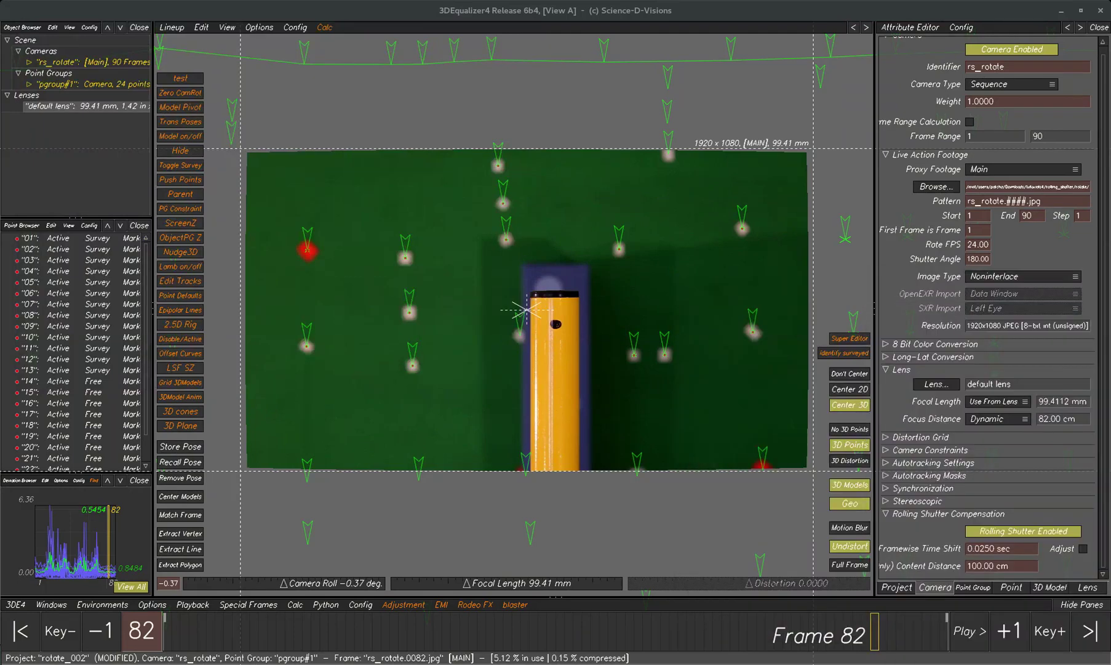
# Open the Maya project export.
pyautogui.click(20, 605)
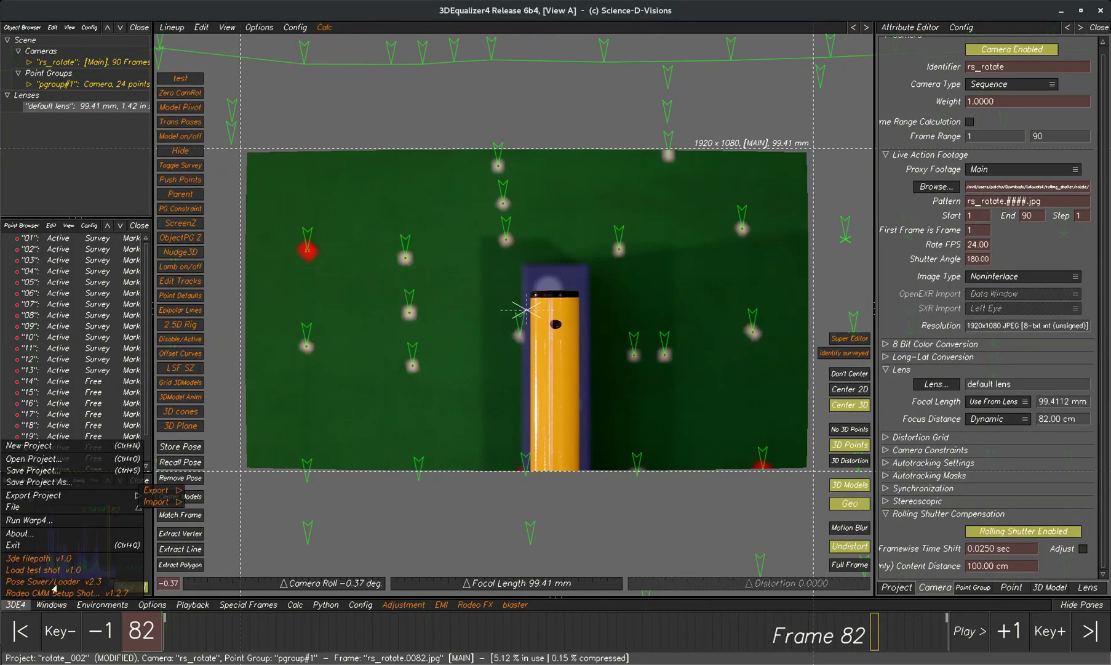
pyautogui.click(123, 500)
pyautogui.click(161, 468)
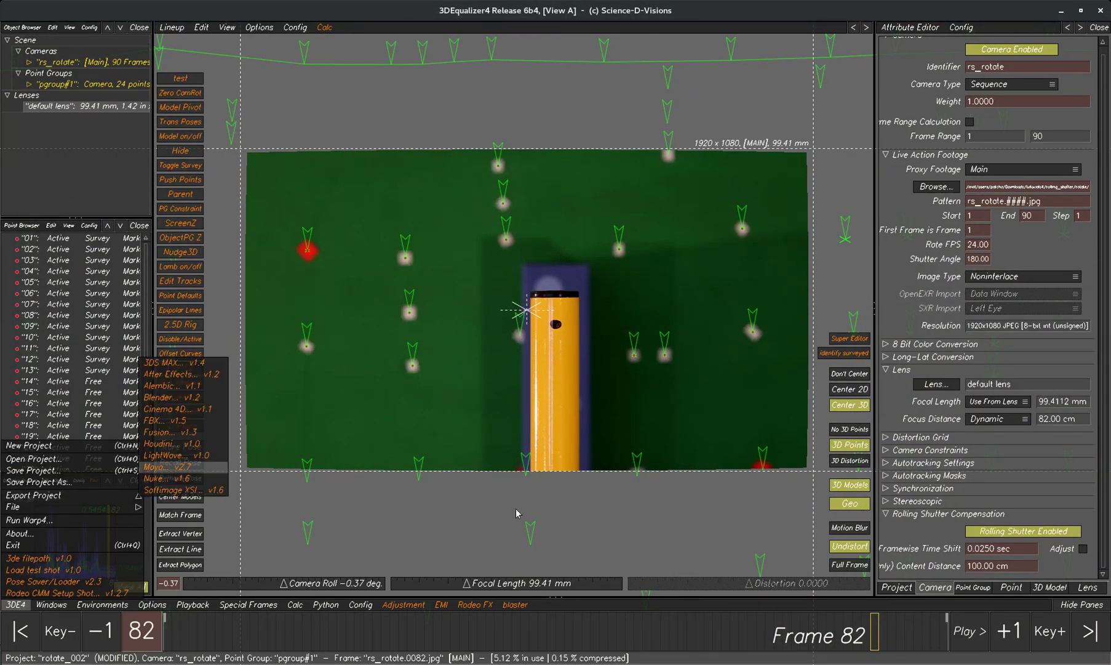
# Set the Maya export's overscan width and overscan height to 100 %.
pyautogui.moveTo(569, 358); pyautogui.dragTo(439, 357)
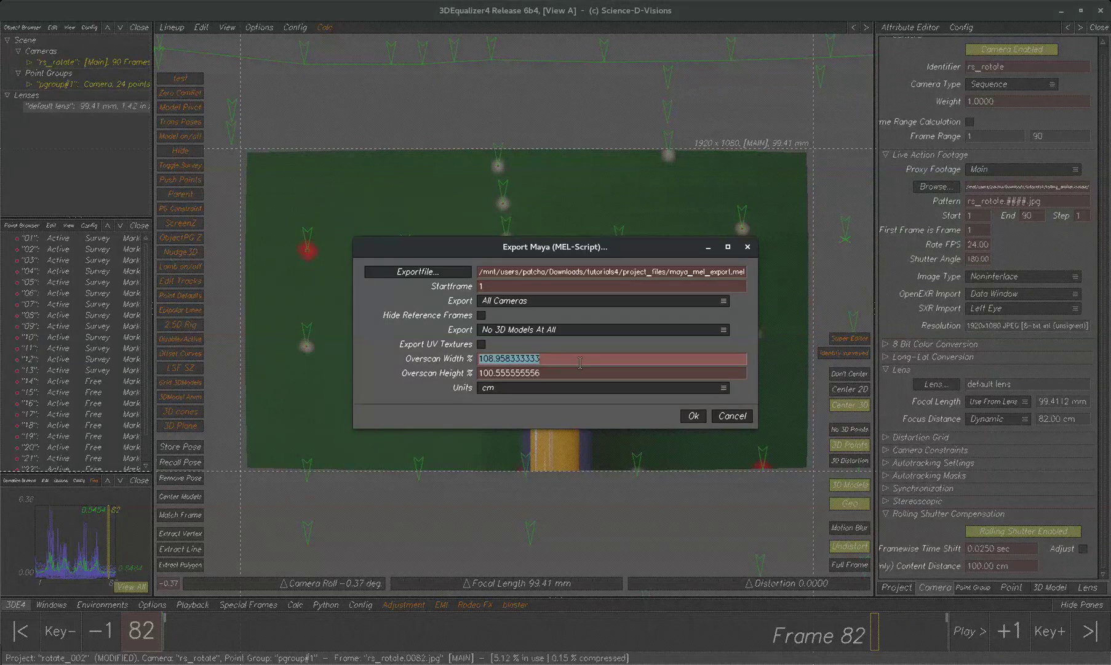
pyautogui.write('100')
pyautogui.press('Tab')
pyautogui.write('100')
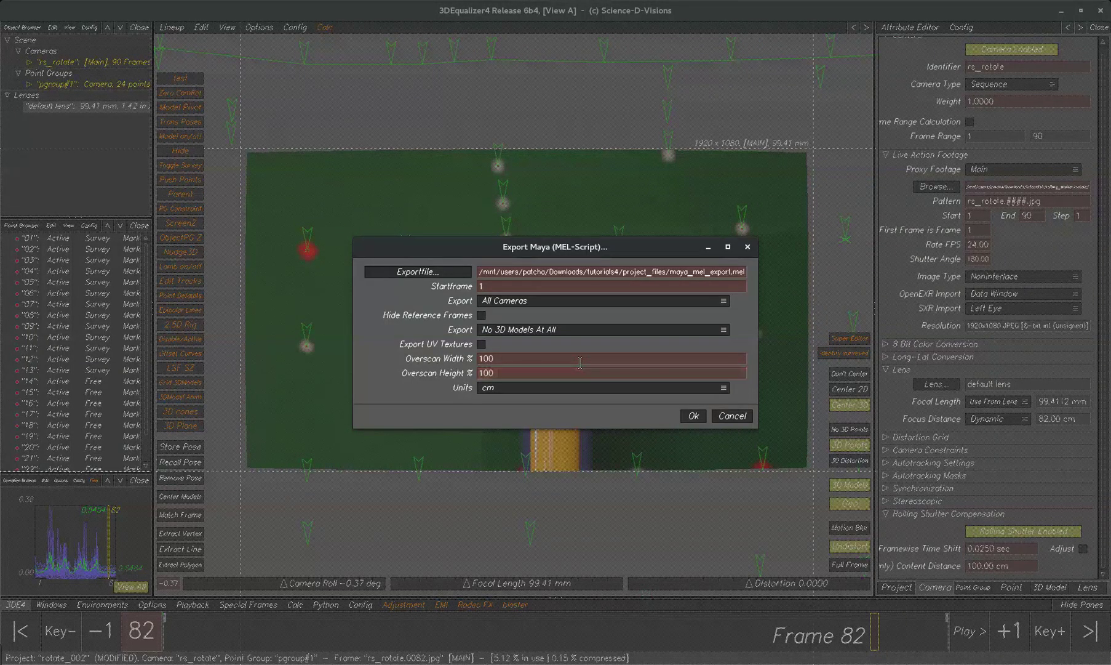
pyautogui.click(623, 271)
pyautogui.click(509, 286)
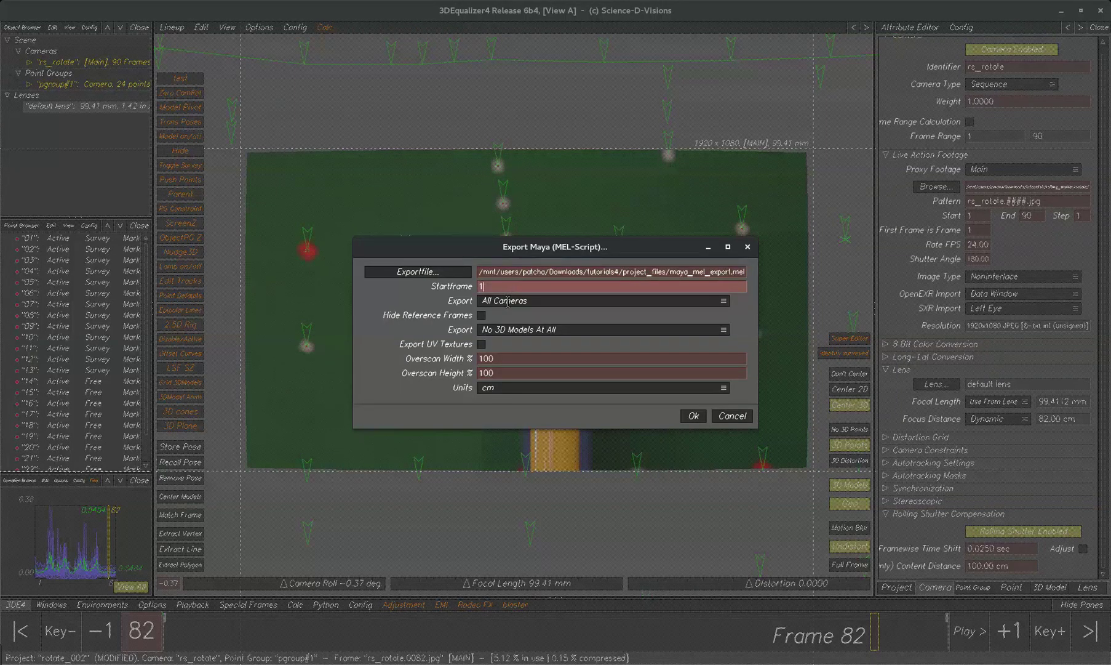
pyautogui.doubleClick(523, 357)
pyautogui.doubleClick(511, 374)
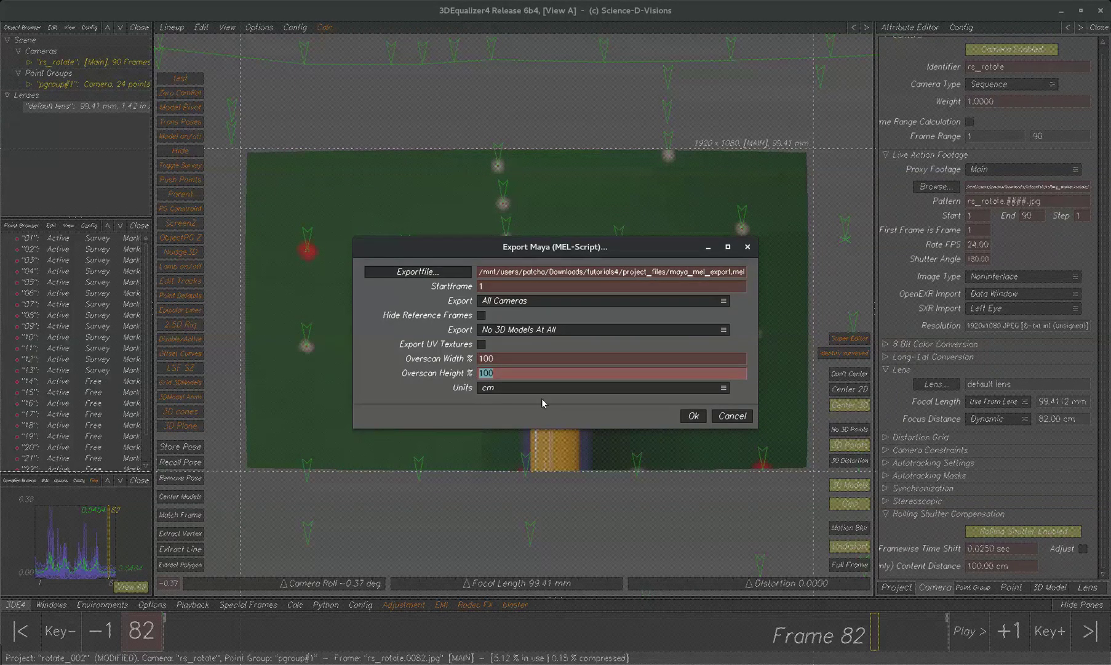
# Copy the width percentage from the Text Editor notes and set the Maya export's overscan width to 108.958333333 %.
pyautogui.hotkey('alt', 'Tab')
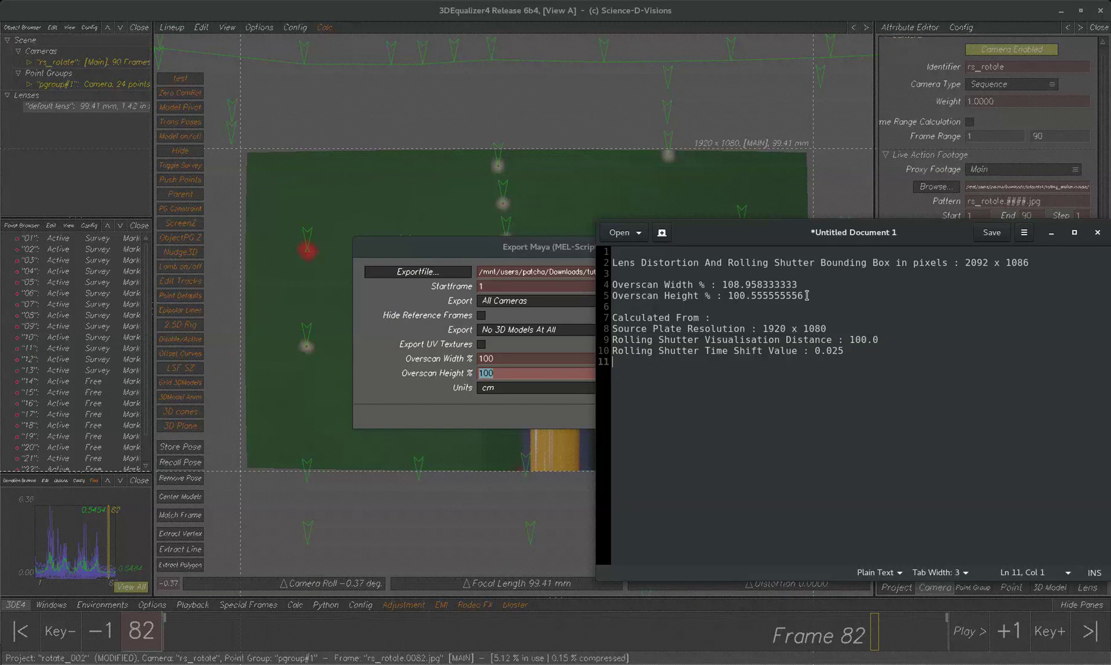
pyautogui.moveTo(798, 285); pyautogui.dragTo(722, 285)
pyautogui.rightClick(741, 286)
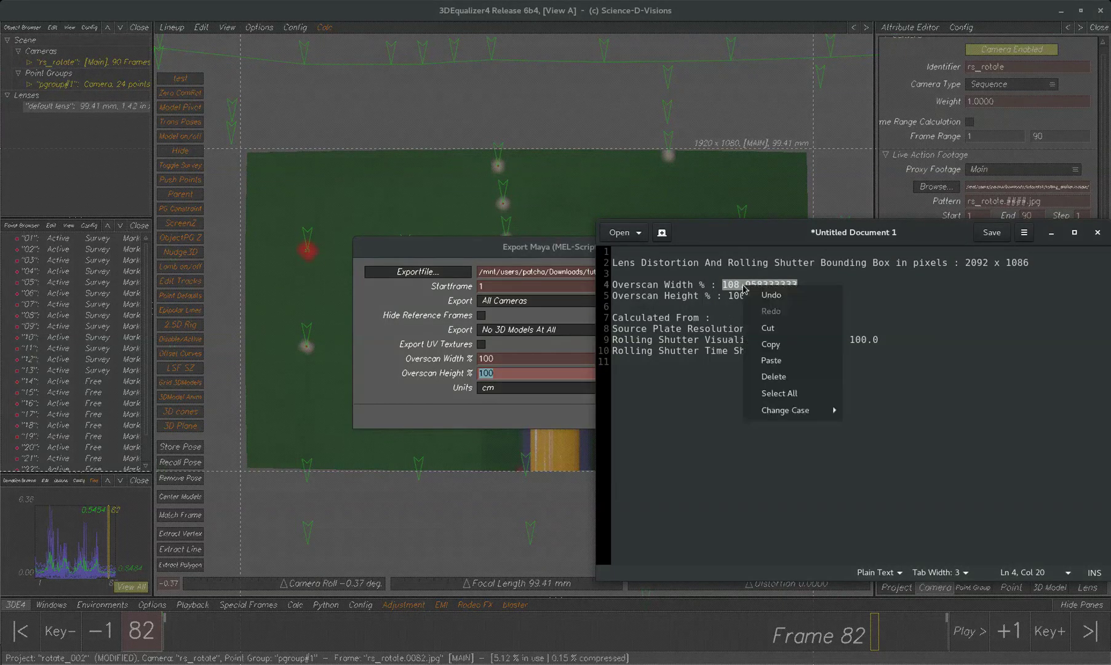
pyautogui.click(763, 345)
pyautogui.click(517, 356)
pyautogui.rightClick(517, 360)
pyautogui.click(531, 365)
pyautogui.rightClick(517, 360)
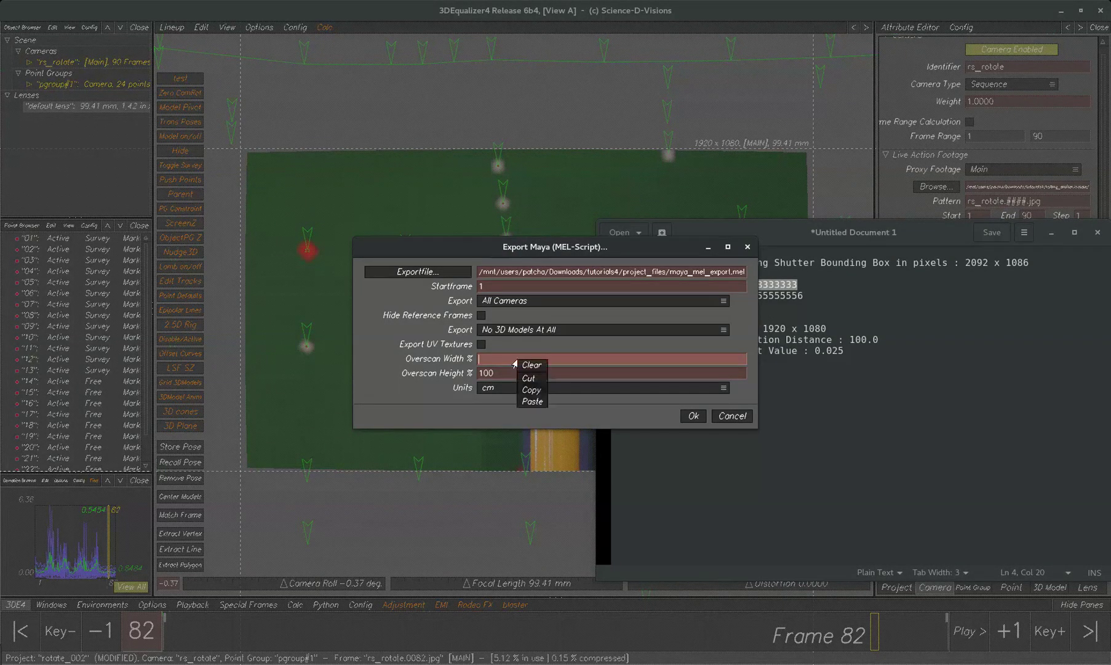
pyautogui.click(532, 401)
# Copy the height percentage from the notes and set the Maya export's overscan height to 100.555555556 %.
pyautogui.moveTo(804, 296); pyautogui.dragTo(727, 298)
pyautogui.rightClick(742, 298)
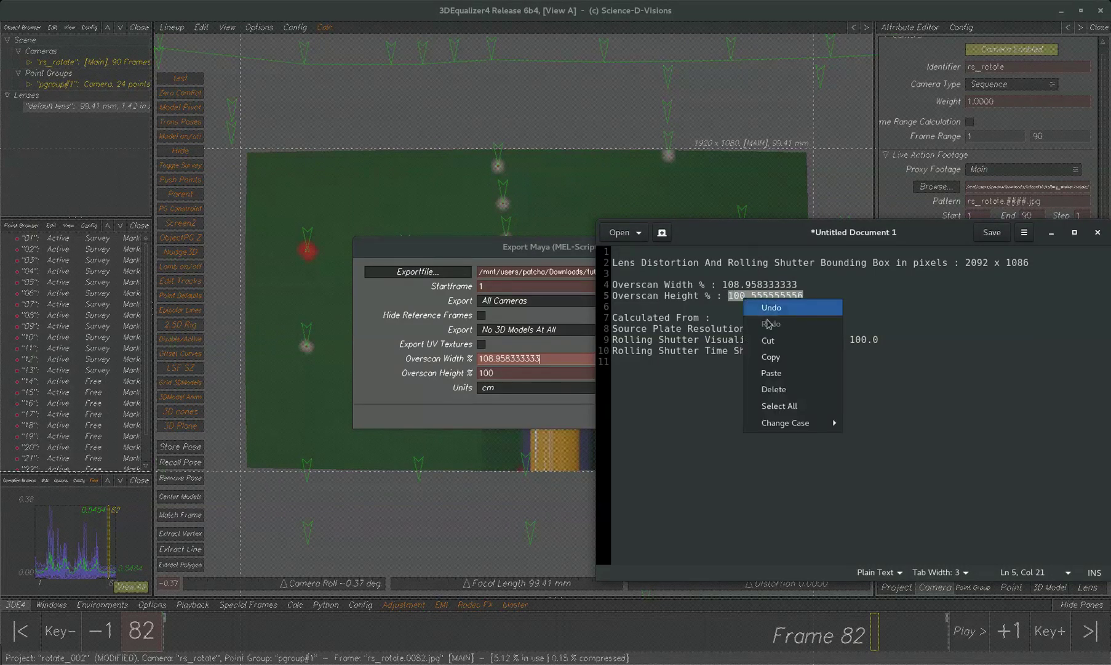
pyautogui.click(751, 354)
pyautogui.click(475, 397)
pyautogui.rightClick(510, 373)
pyautogui.click(522, 377)
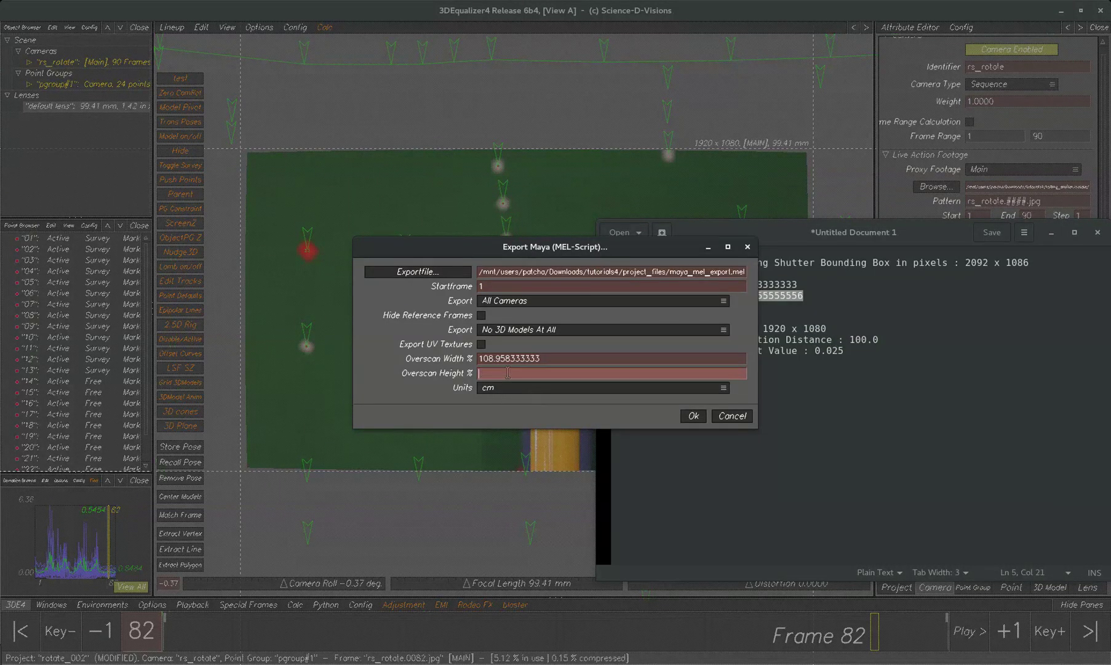
pyautogui.rightClick(509, 373)
pyautogui.click(521, 413)
pyautogui.click(555, 359)
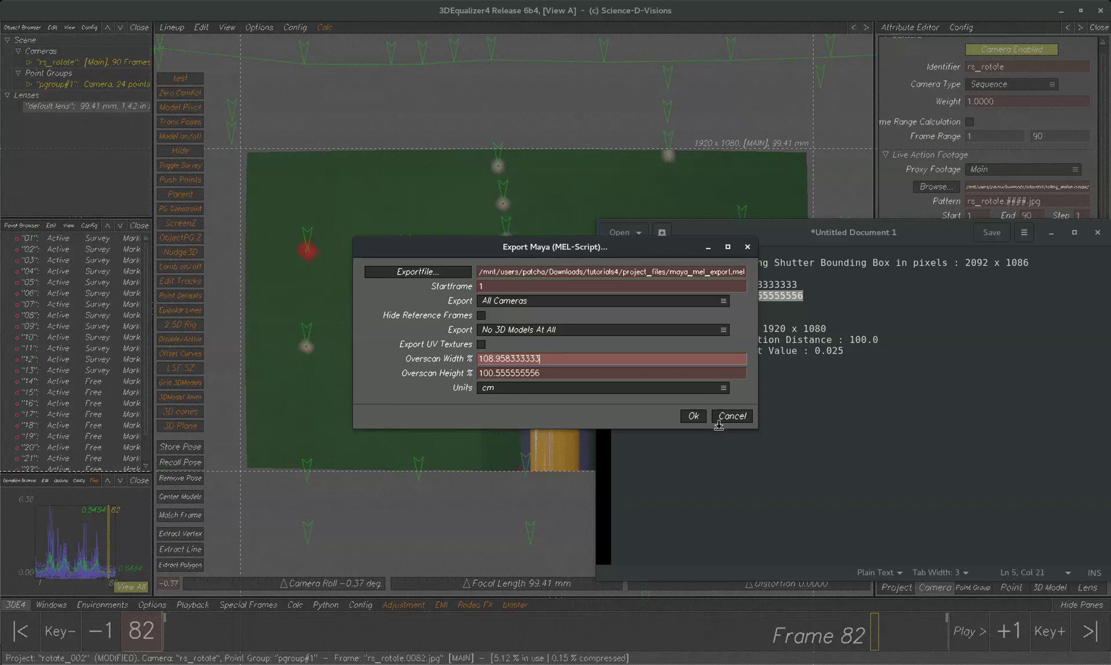
# Export the project to maya_mel_export.mel and move the notes window out of the way.
pyautogui.click(691, 417)
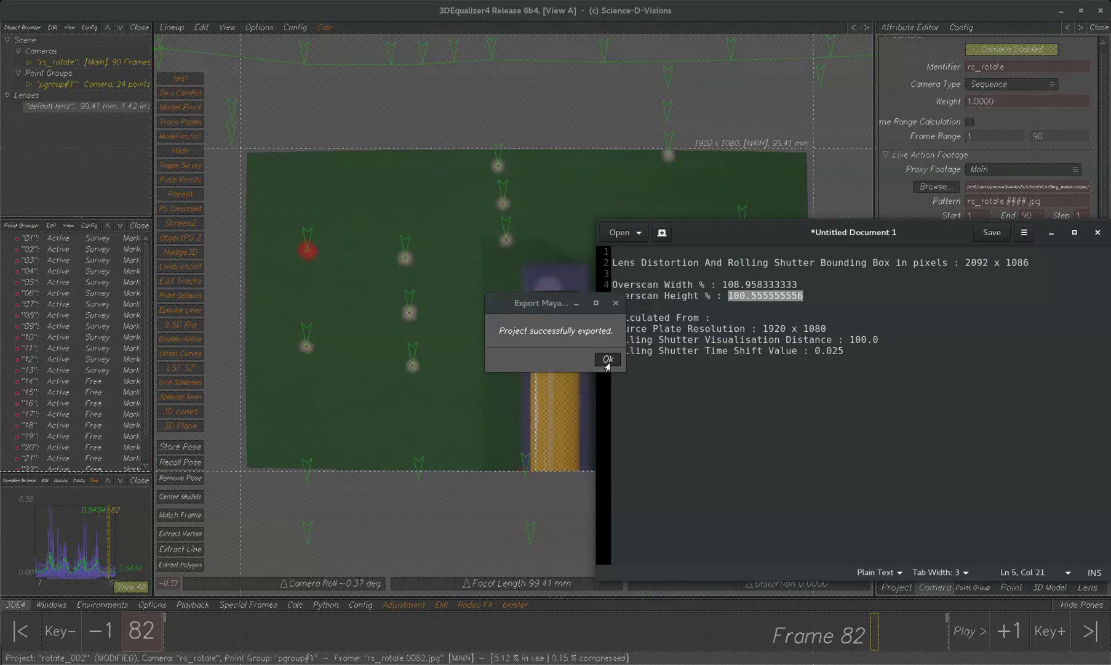
pyautogui.click(607, 363)
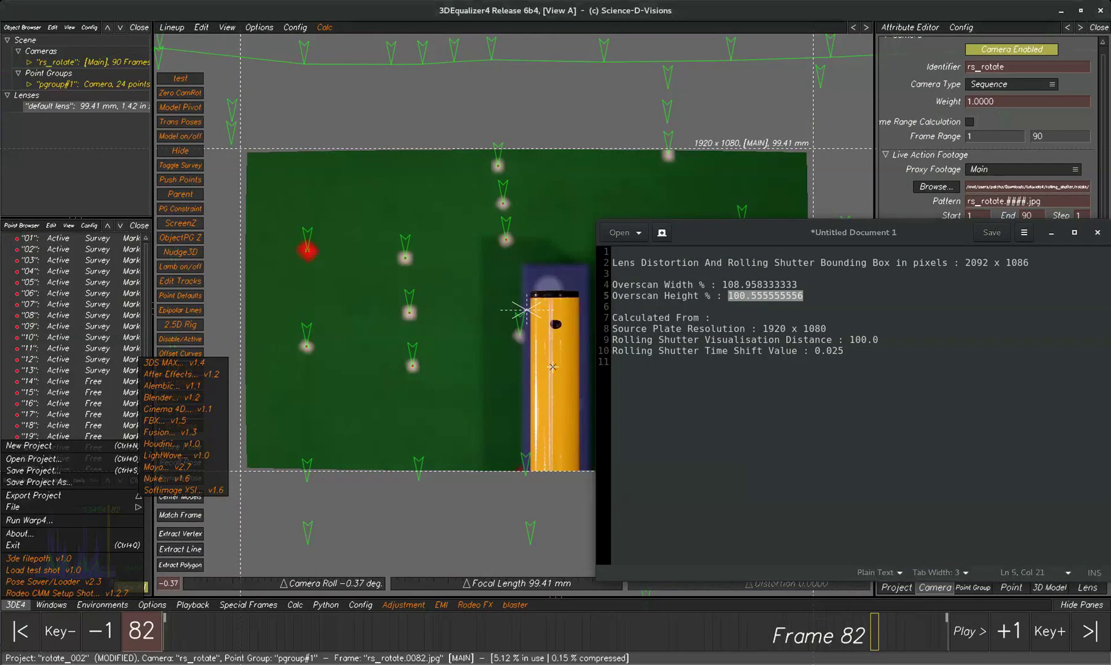
pyautogui.moveTo(802, 241); pyautogui.dragTo(1110, 344)
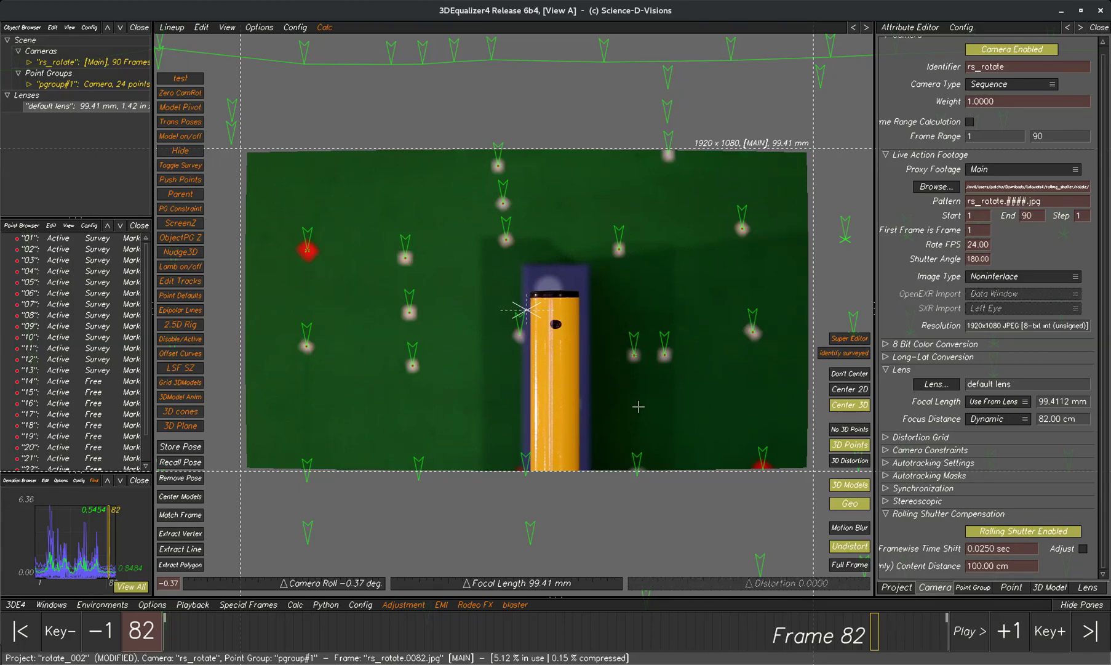
# Export the rolling shutter grid warp for Nuke to rolling_shutter_node.nk, with resolution 1920 x 1080 and grid warp resolution 11 x 11.
pyautogui.click(17, 605)
pyautogui.moveTo(138, 507)
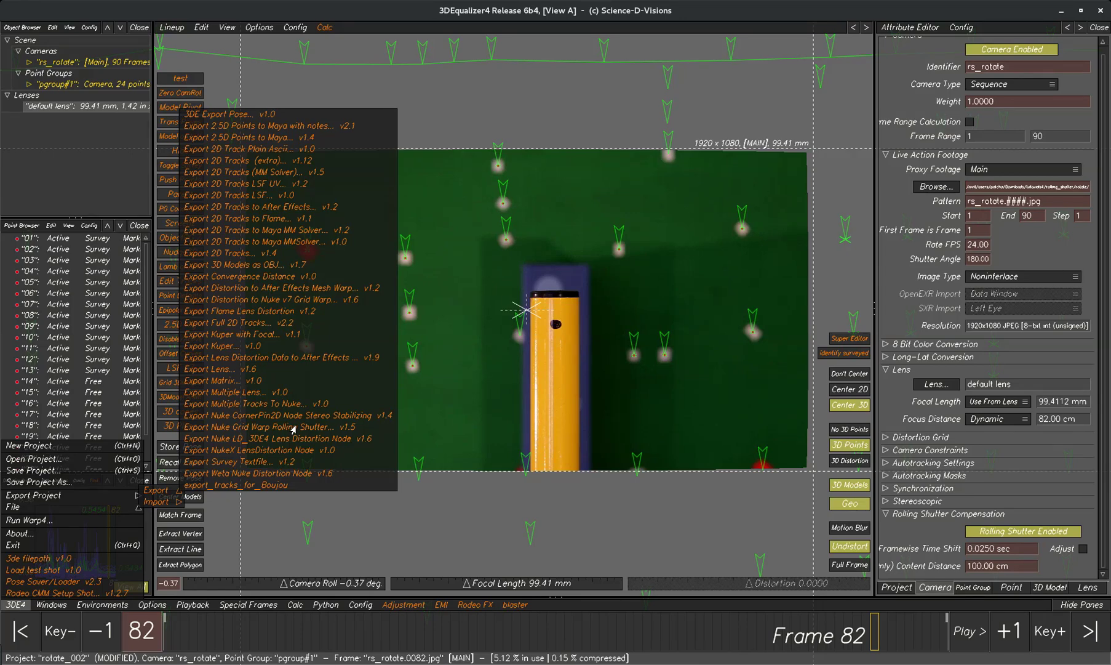
pyautogui.click(293, 428)
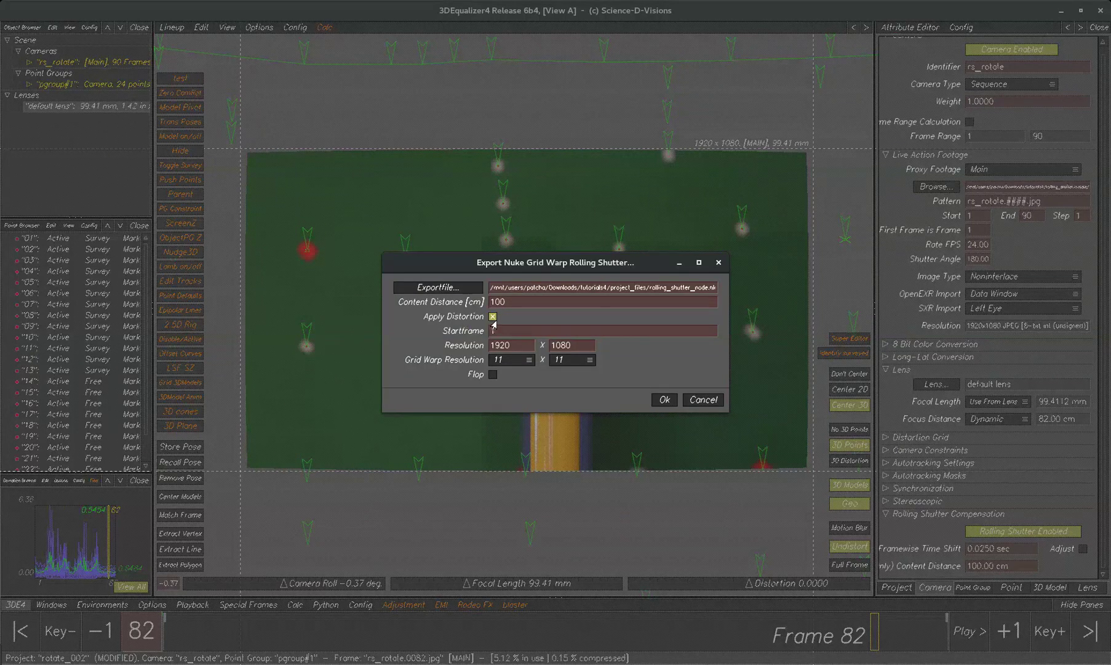
pyautogui.click(525, 345)
pyautogui.click(579, 345)
pyautogui.click(527, 360)
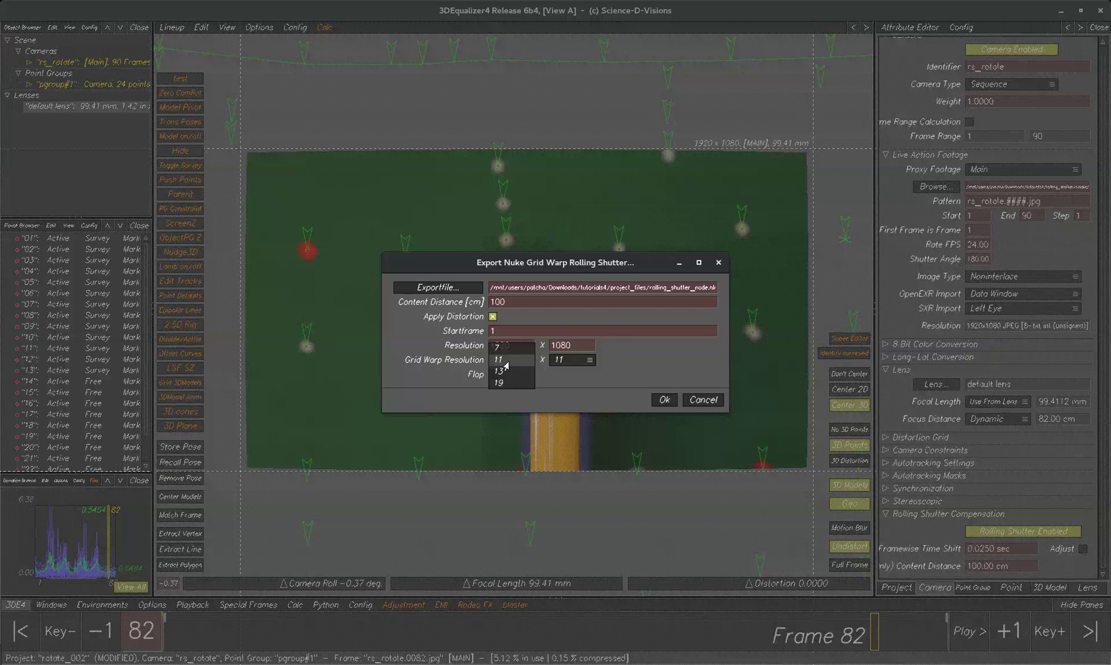
pyautogui.click(505, 361)
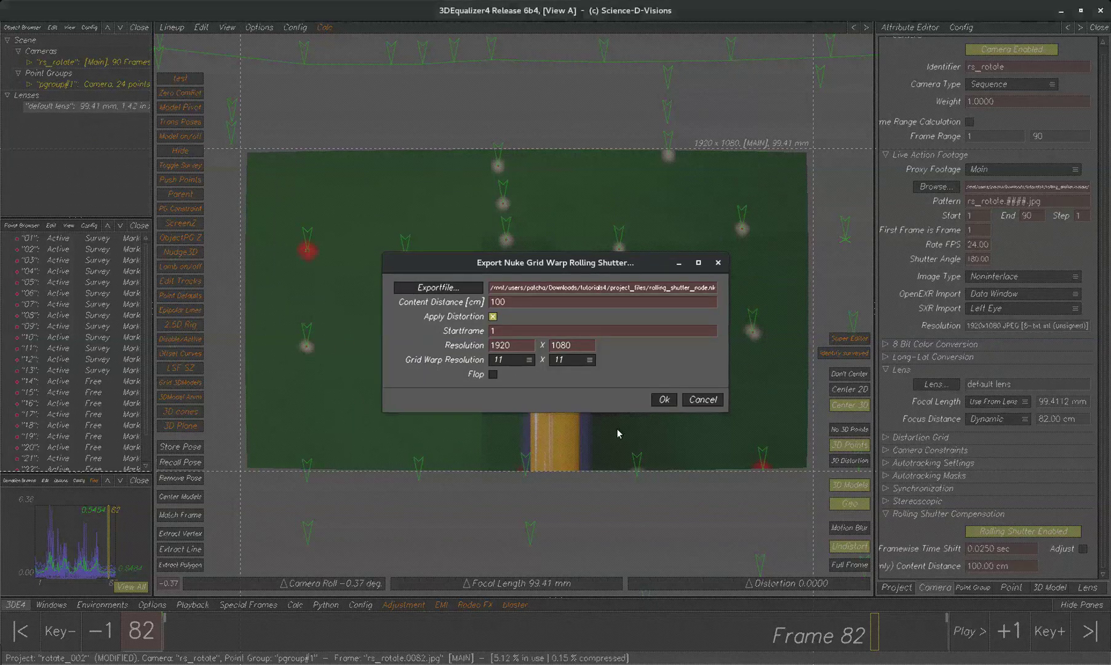
pyautogui.press('Return')
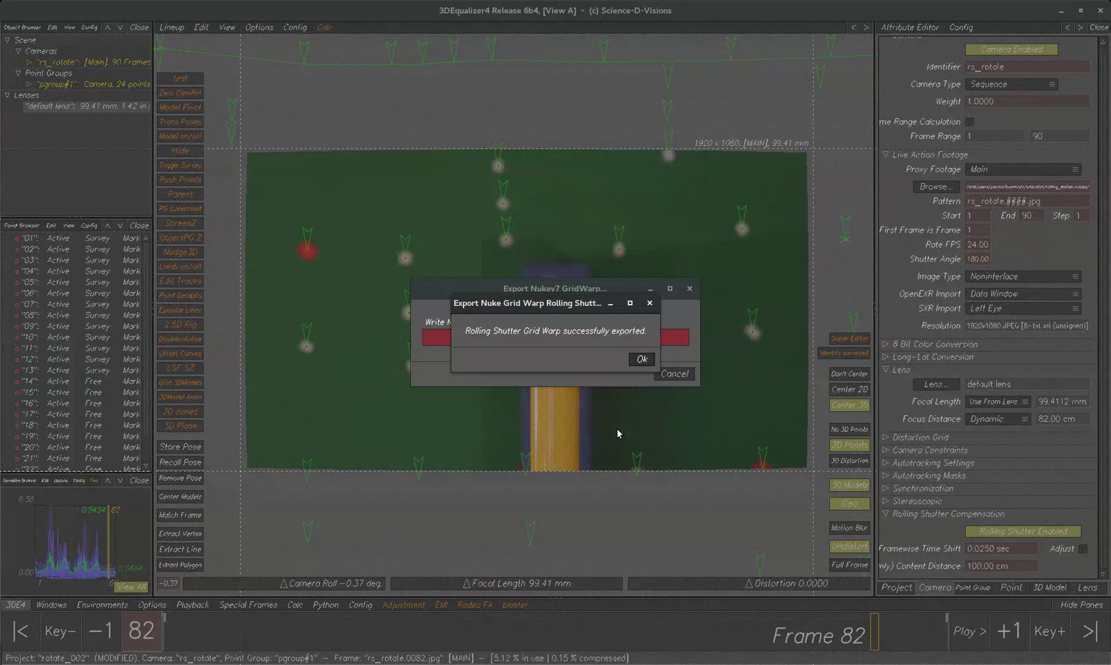
pyautogui.click(641, 359)
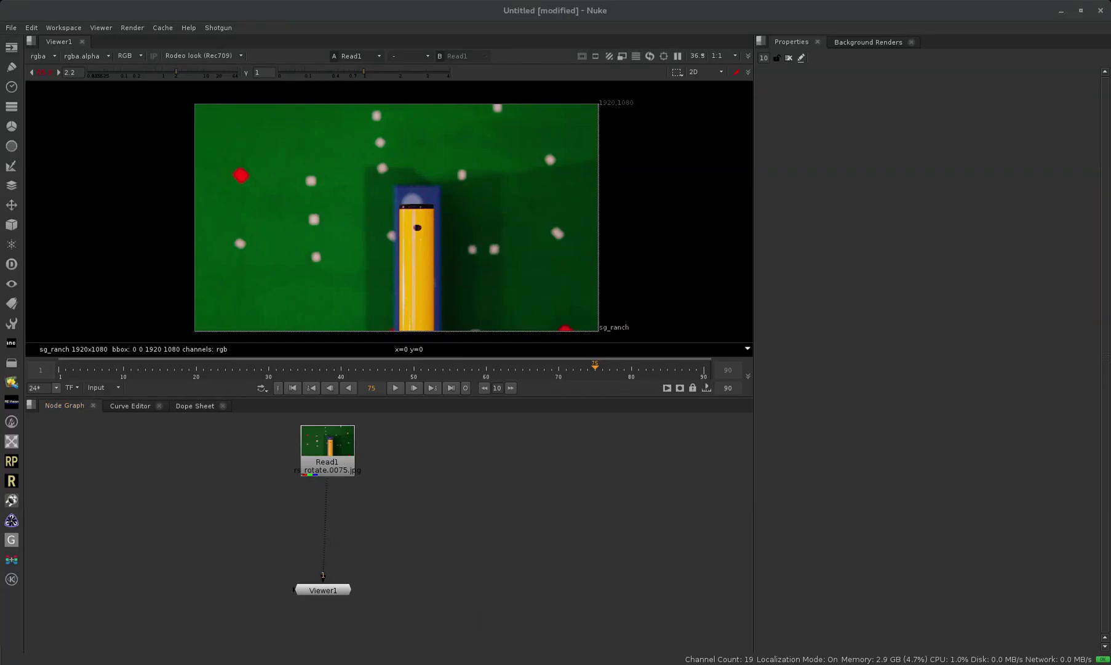
# Switch to Nuke, paste the exported GridWarp3_3DE_RS node into the node graph and connect its inputs to Read1.
pyautogui.click(462, 531)
pyautogui.hotkey('ctrl', 'v')
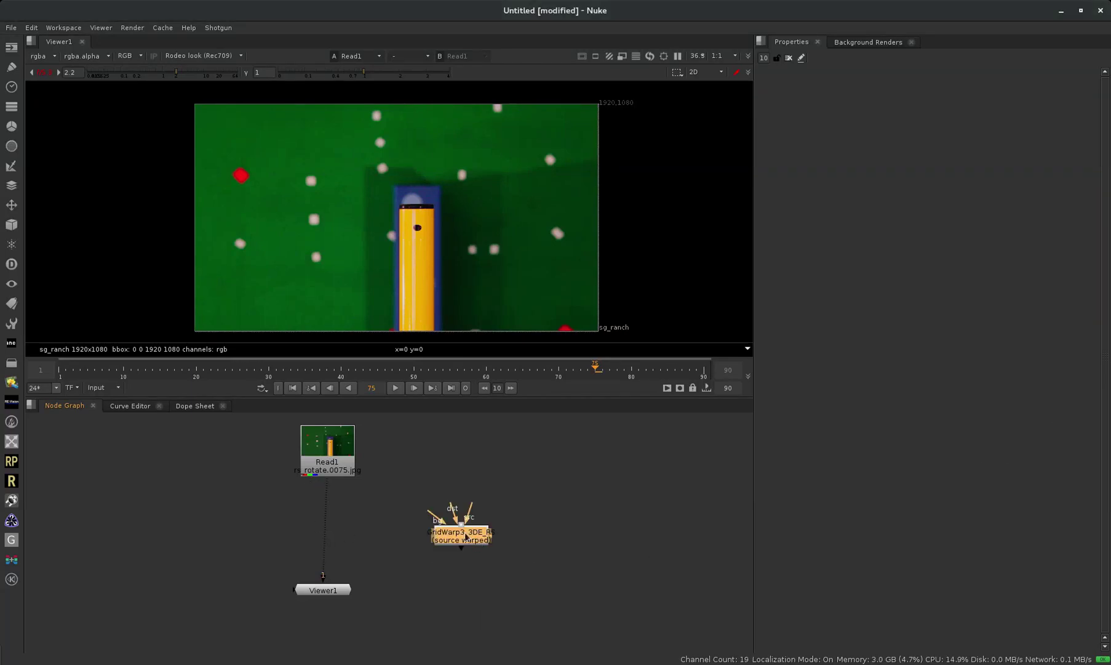
pyautogui.moveTo(448, 542); pyautogui.dragTo(425, 539)
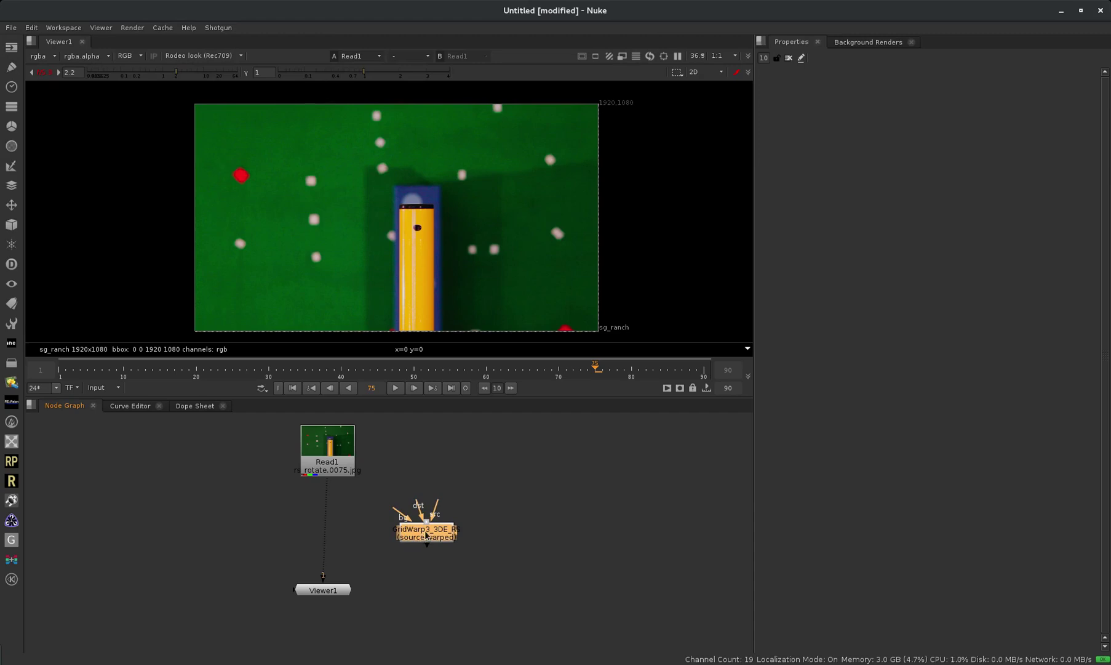
pyautogui.moveTo(424, 538); pyautogui.dragTo(332, 465)
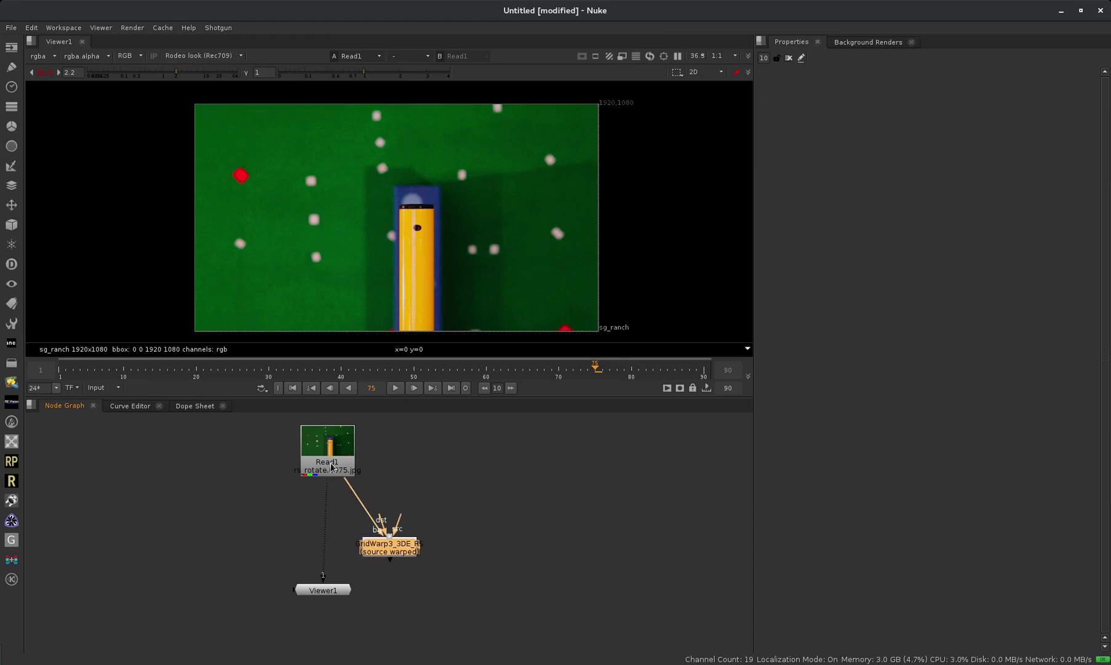
pyautogui.moveTo(401, 516); pyautogui.dragTo(335, 459)
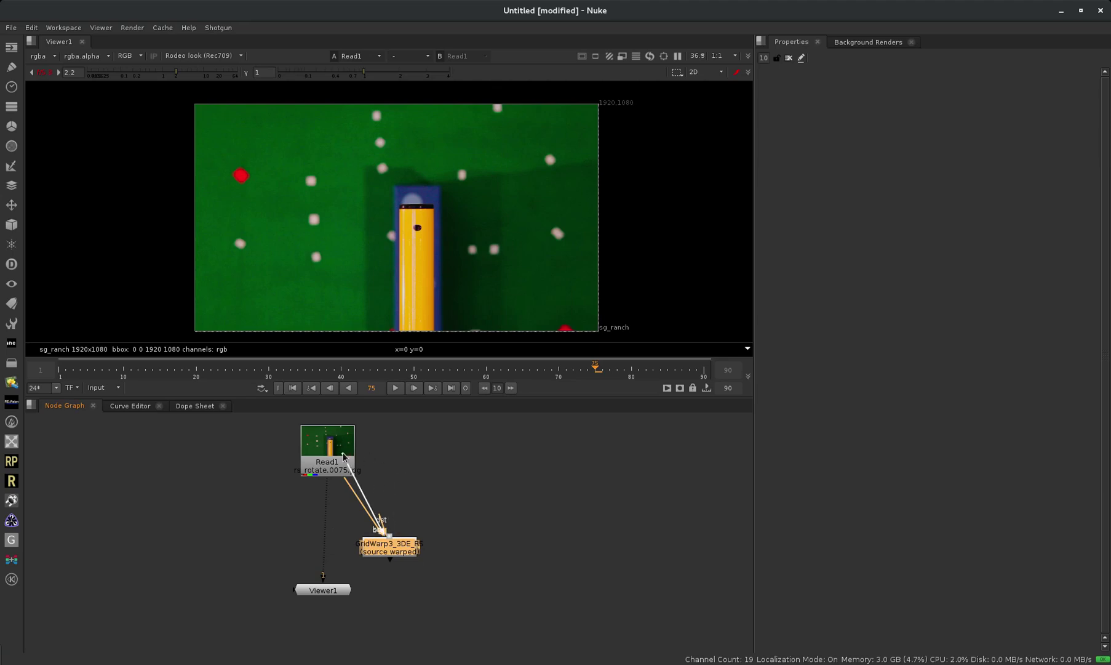
# View the GridWarp3_3DE_RS output in Viewer1 and place the node between Read1 and the viewer.
pyautogui.click(397, 550)
pyautogui.press('1')
pyautogui.moveTo(394, 548); pyautogui.dragTo(341, 531)
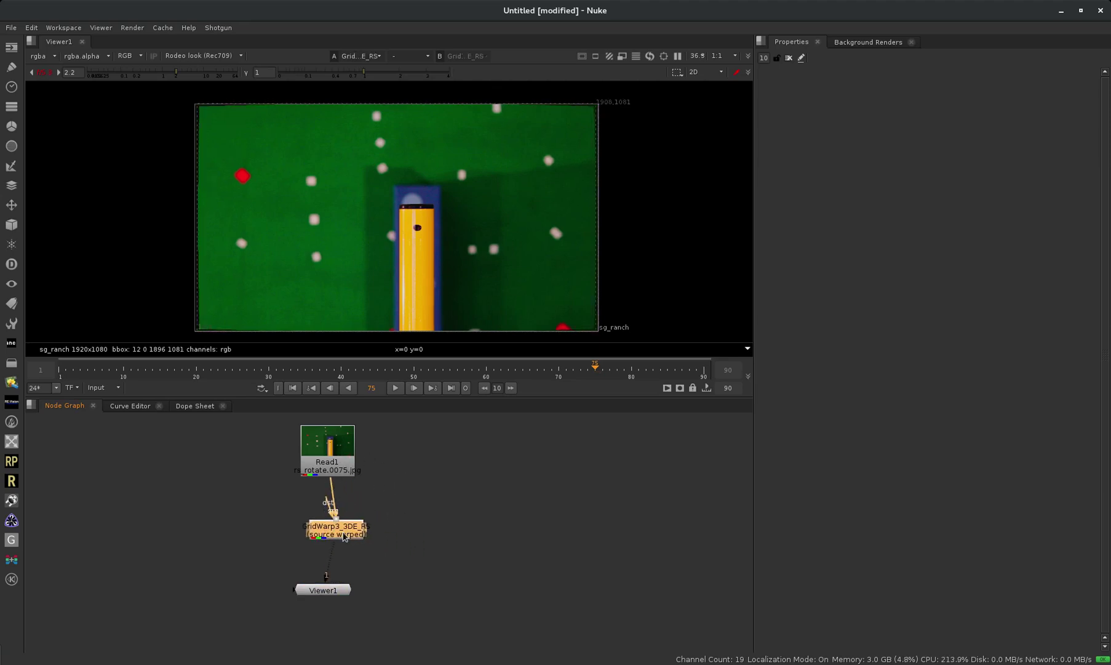
# Open the GridWarp3_3DE_RS properties, then play and scrub the sequence to examine the warp grid against the image edges.
pyautogui.doubleClick(326, 533)
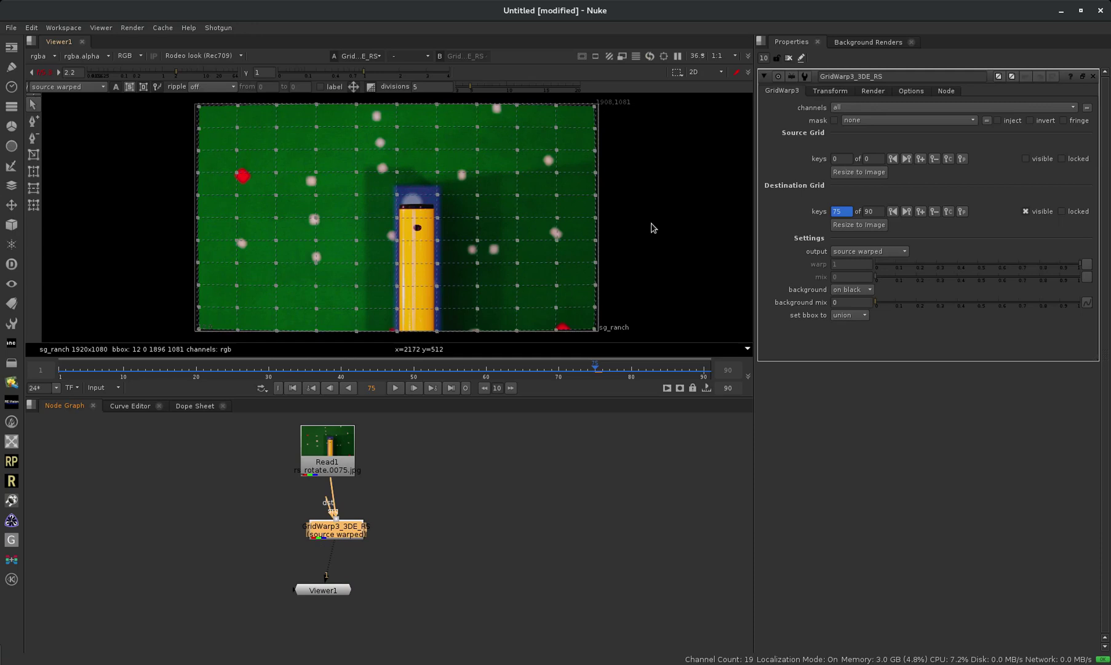
pyautogui.press('l')
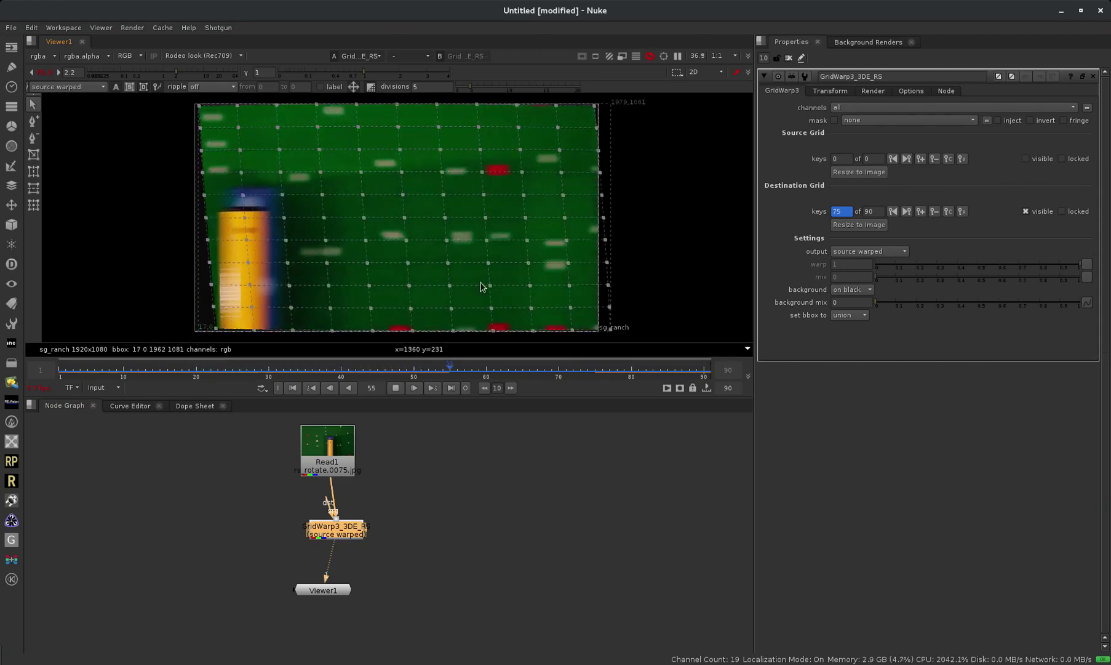
pyautogui.press('k')
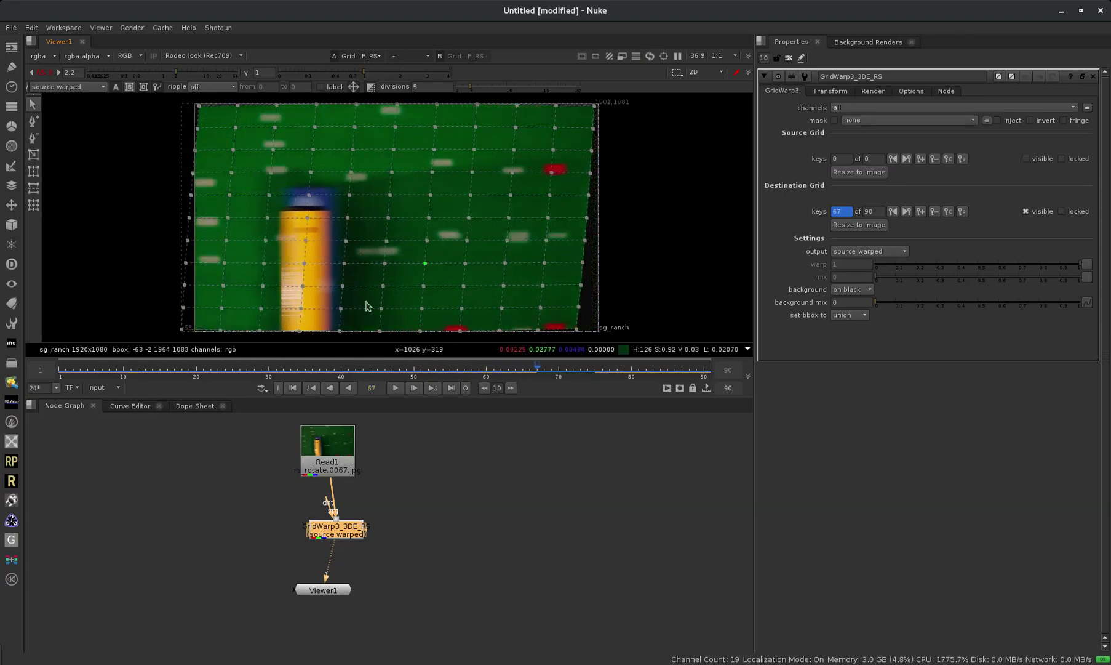
pyautogui.moveTo(568, 368); pyautogui.dragTo(544, 368)
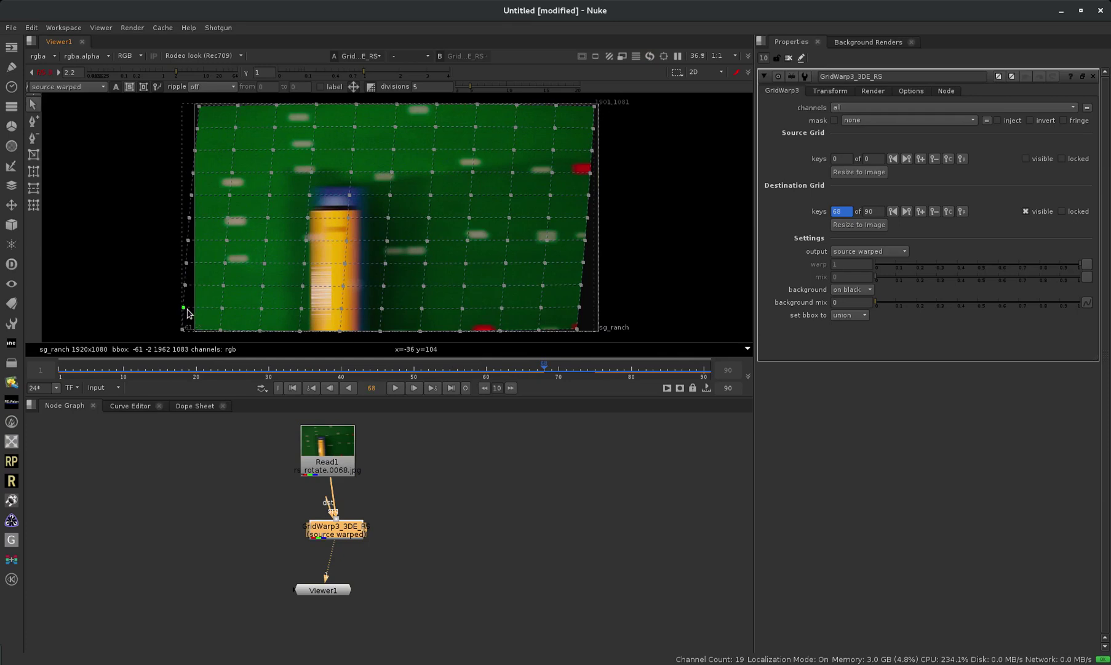
pyautogui.click(443, 368)
pyautogui.moveTo(443, 368); pyautogui.dragTo(400, 368)
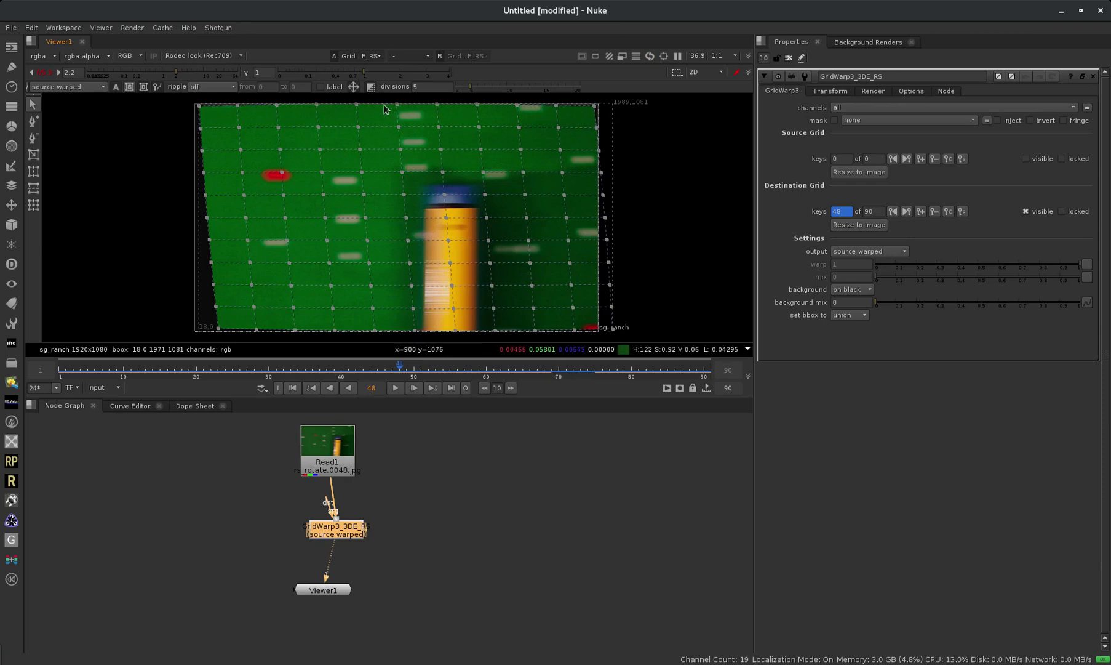
# Add a Reformat node after the grid warp, with resize type none and type to box.
pyautogui.moveTo(342, 535); pyautogui.dragTo(330, 527)
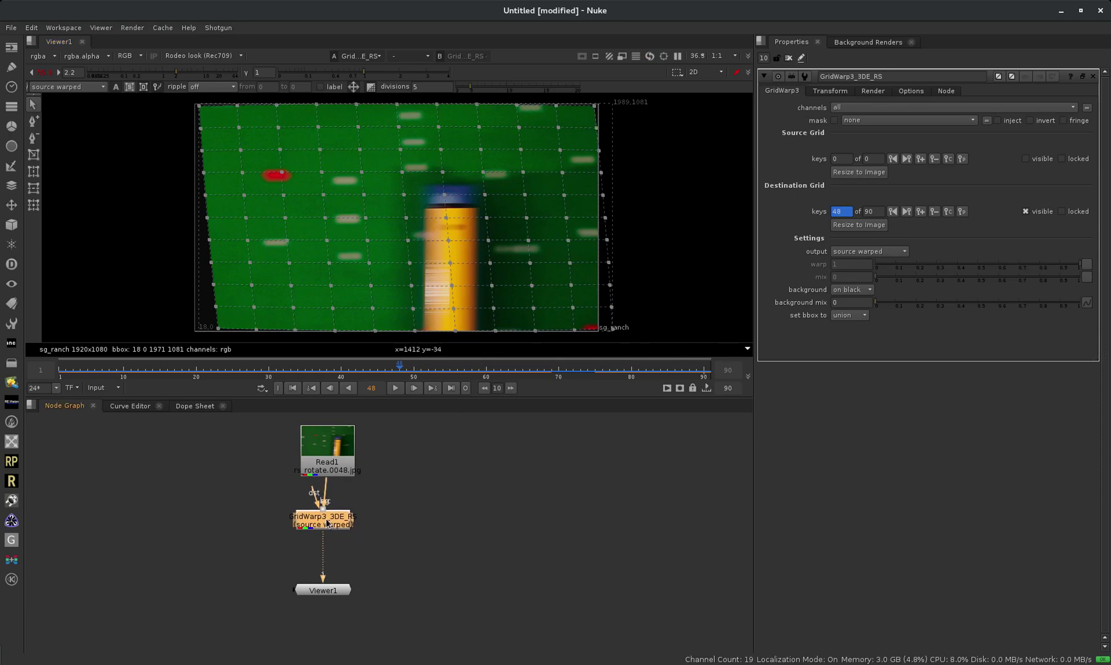
pyautogui.press('Tab')
pyautogui.write('ref')
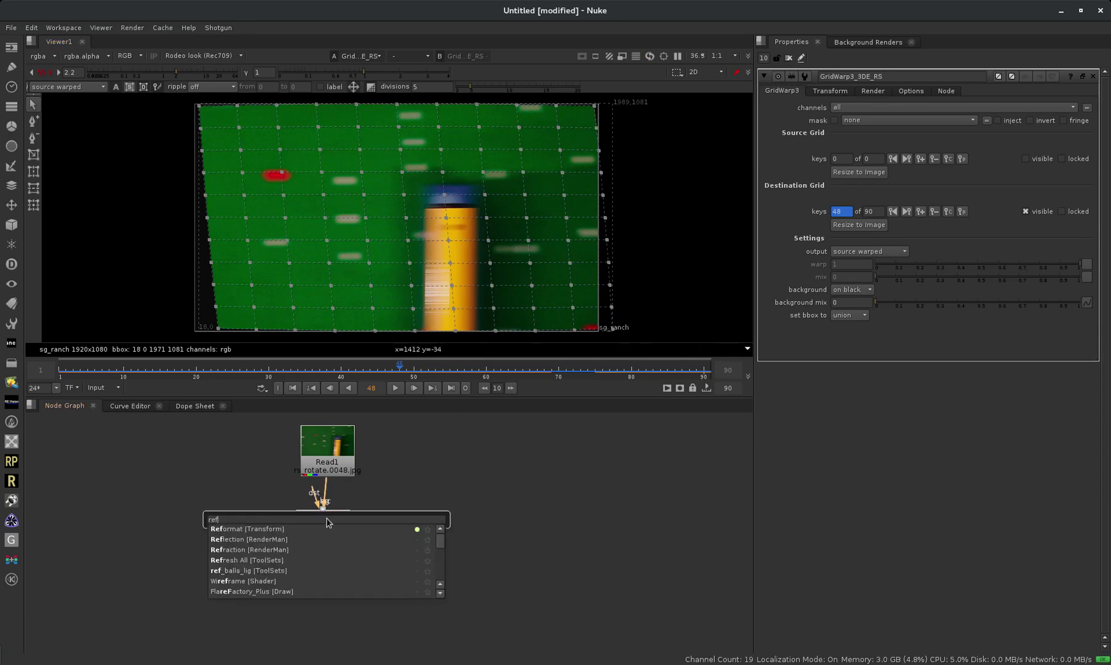
pyautogui.click(265, 530)
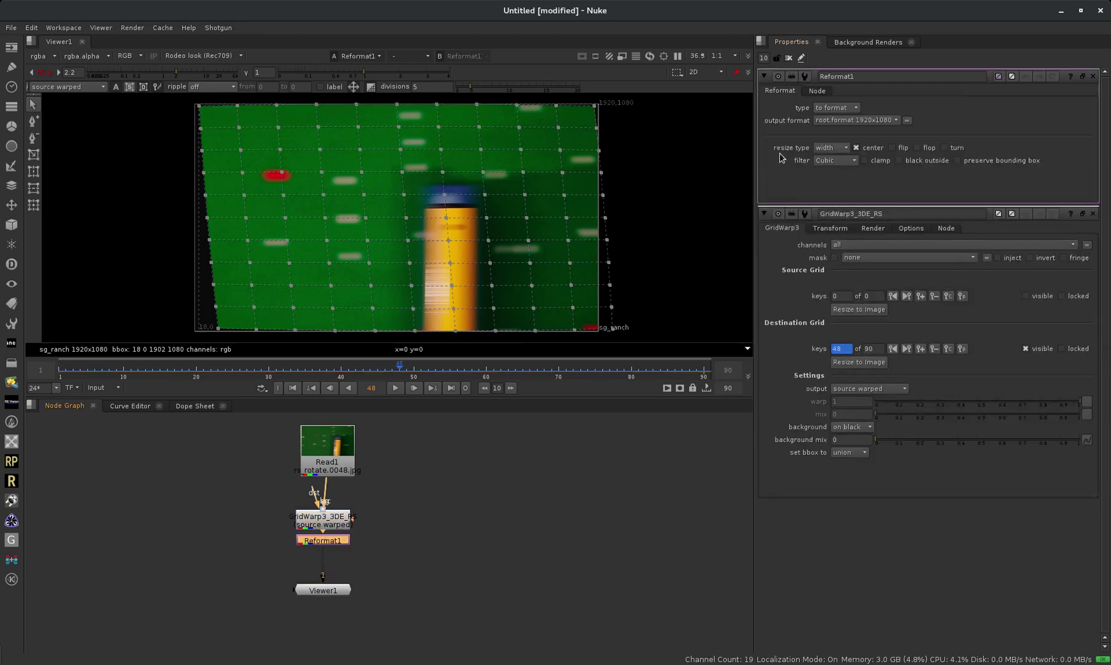
pyautogui.click(836, 152)
pyautogui.click(836, 137)
pyautogui.click(834, 109)
pyautogui.click(837, 119)
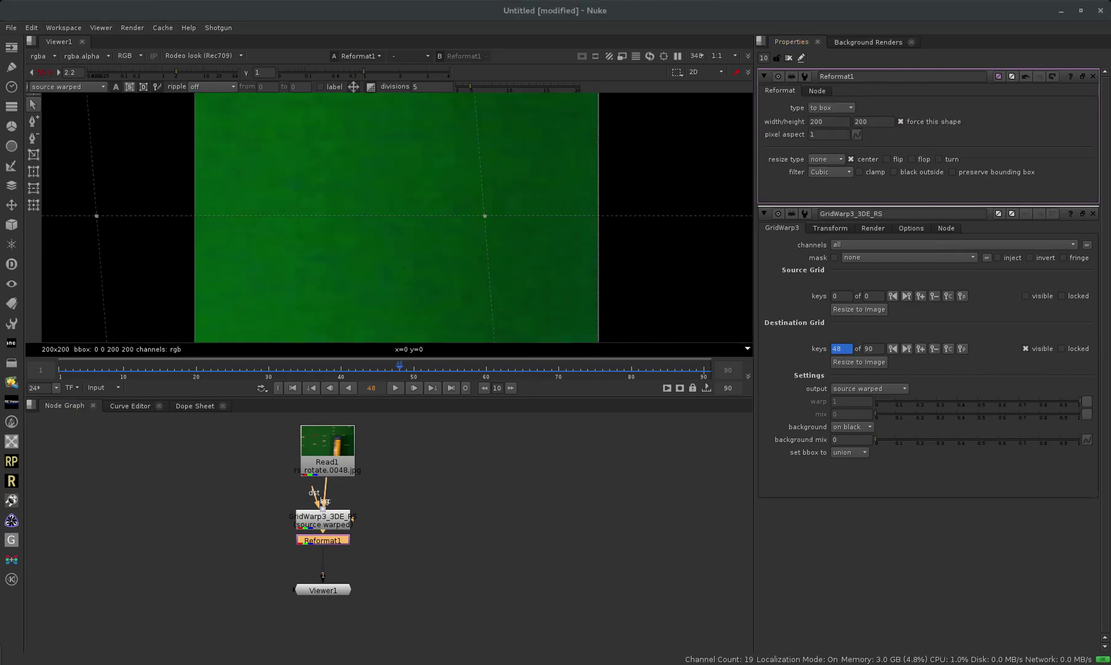
# Copy the bounding box width from the Text Editor notes and set the Reformat box width to 2092.
pyautogui.hotkey('alt', 'Tab')
pyautogui.doubleClick(626, 278)
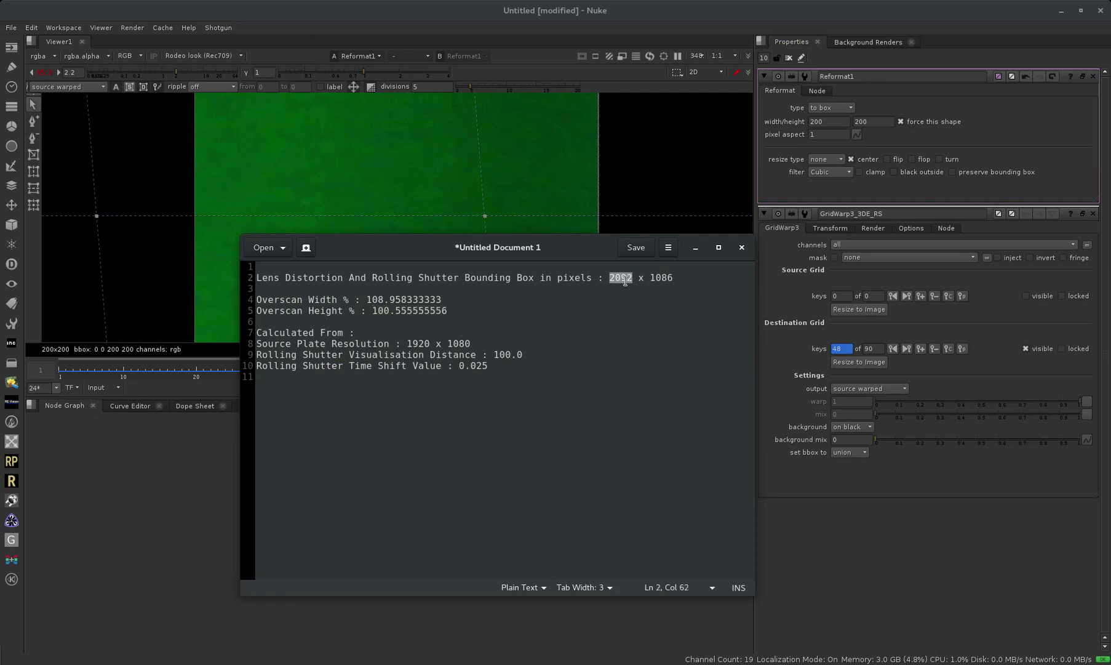
pyautogui.rightClick(625, 279)
pyautogui.click(699, 340)
pyautogui.click(840, 122)
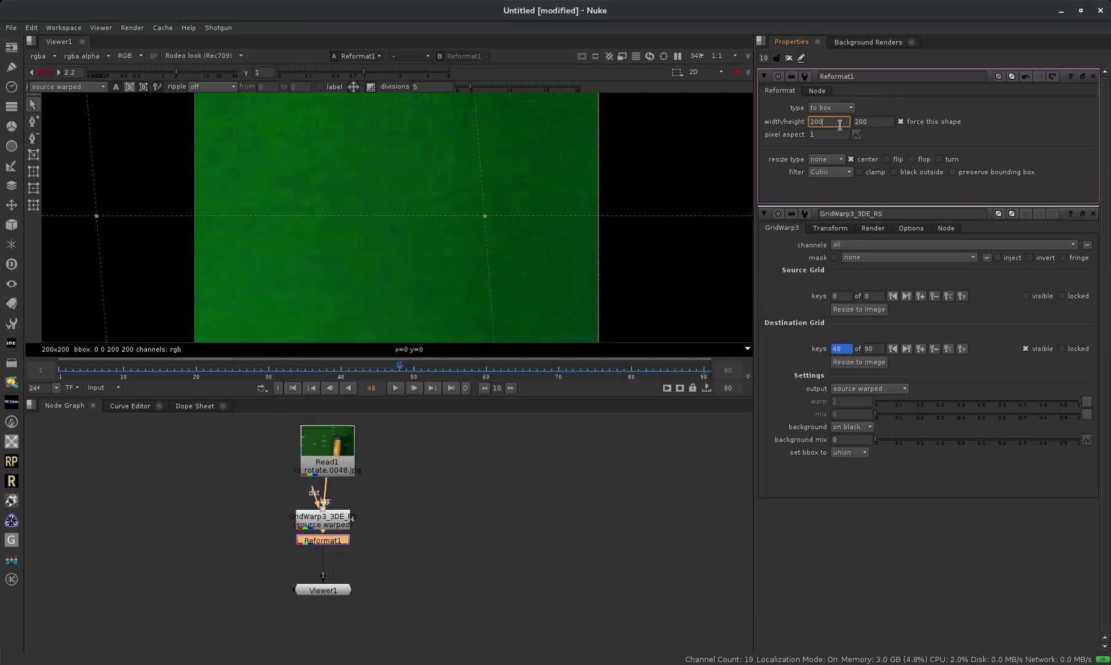
pyautogui.doubleClick(840, 125)
pyautogui.hotkey('ctrl', 'v')
# Copy the bounding box height from the notes and set the Reformat box height to 1086.
pyautogui.hotkey('alt', 'Tab')
pyautogui.click(671, 280)
pyautogui.doubleClick(664, 279)
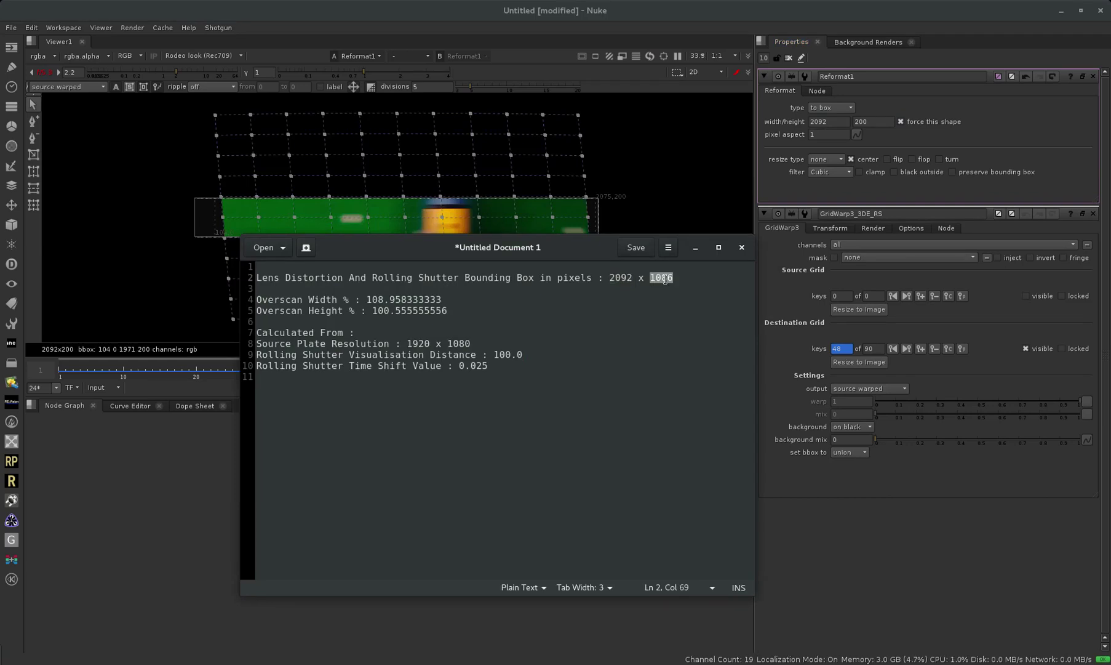
pyautogui.hotkey('ctrl', 'c')
pyautogui.click(872, 121)
pyautogui.doubleClick(873, 121)
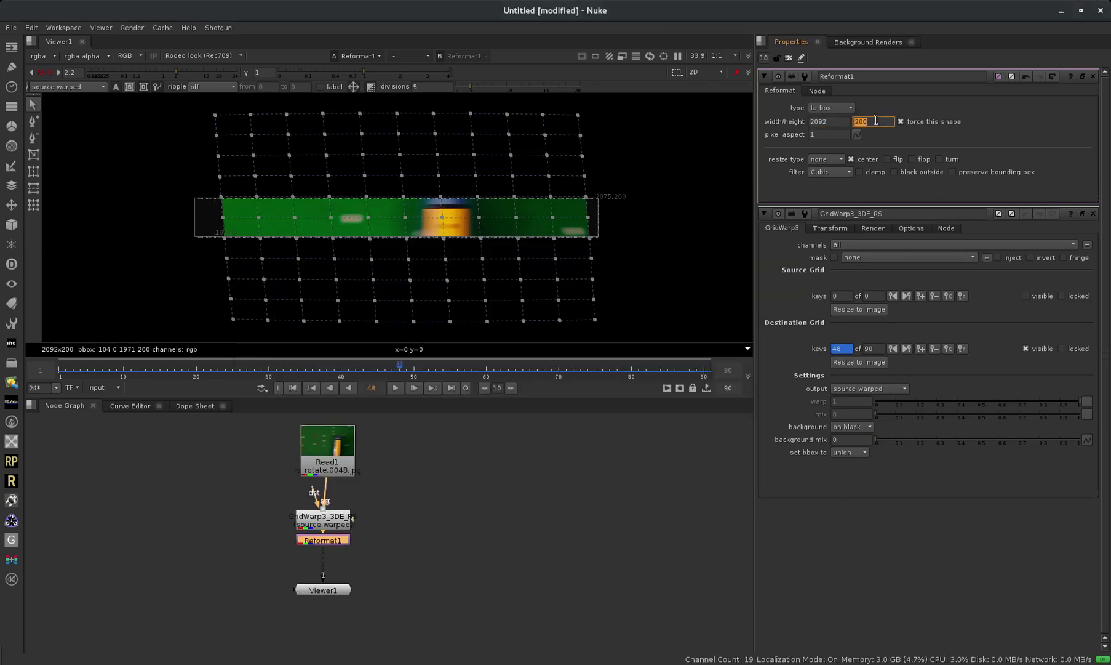
pyautogui.hotkey('ctrl', 'v')
pyautogui.click(824, 134)
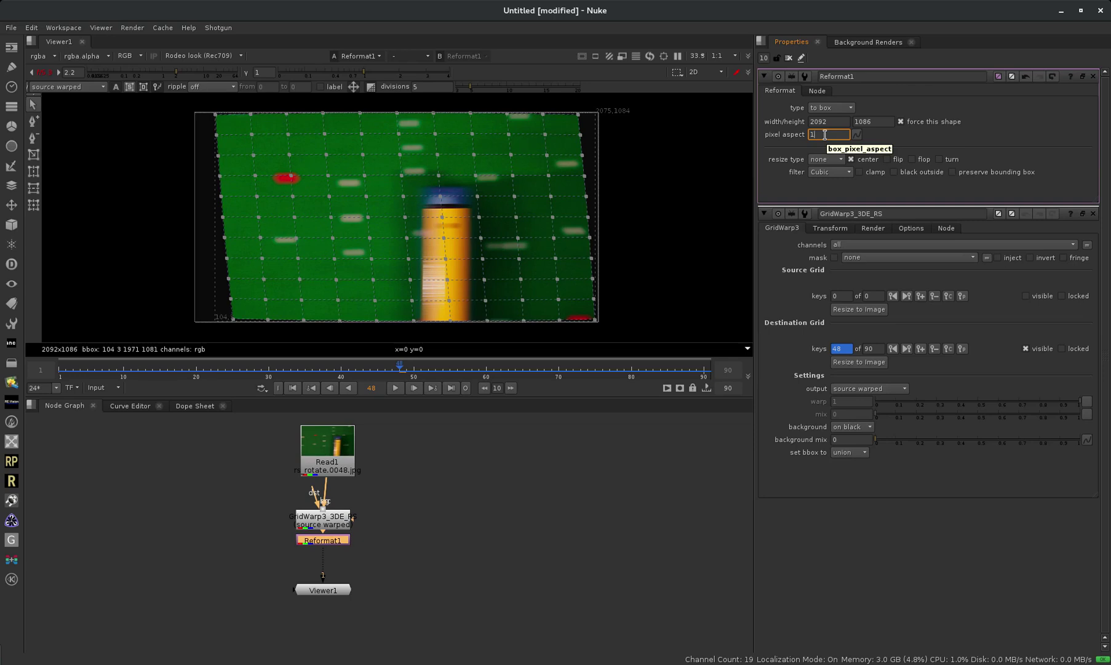
# Play the reformatted sequence to check the overscan frame, and move Viewer1 further down the node graph.
pyautogui.press('l')
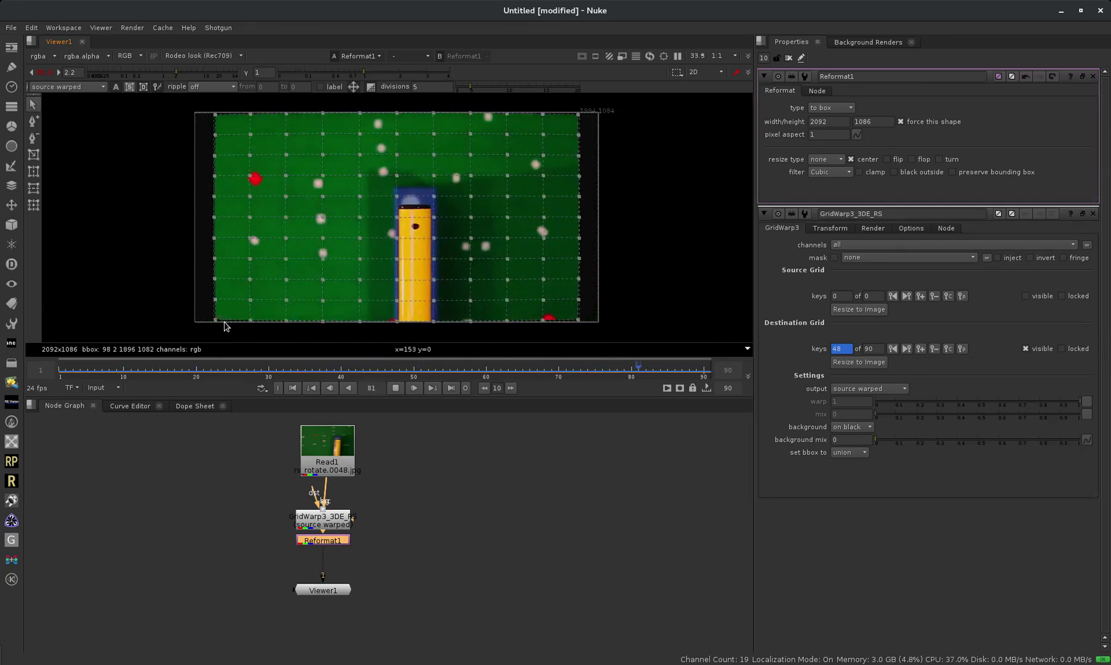
pyautogui.press('k')
pyautogui.moveTo(332, 591); pyautogui.dragTo(327, 621)
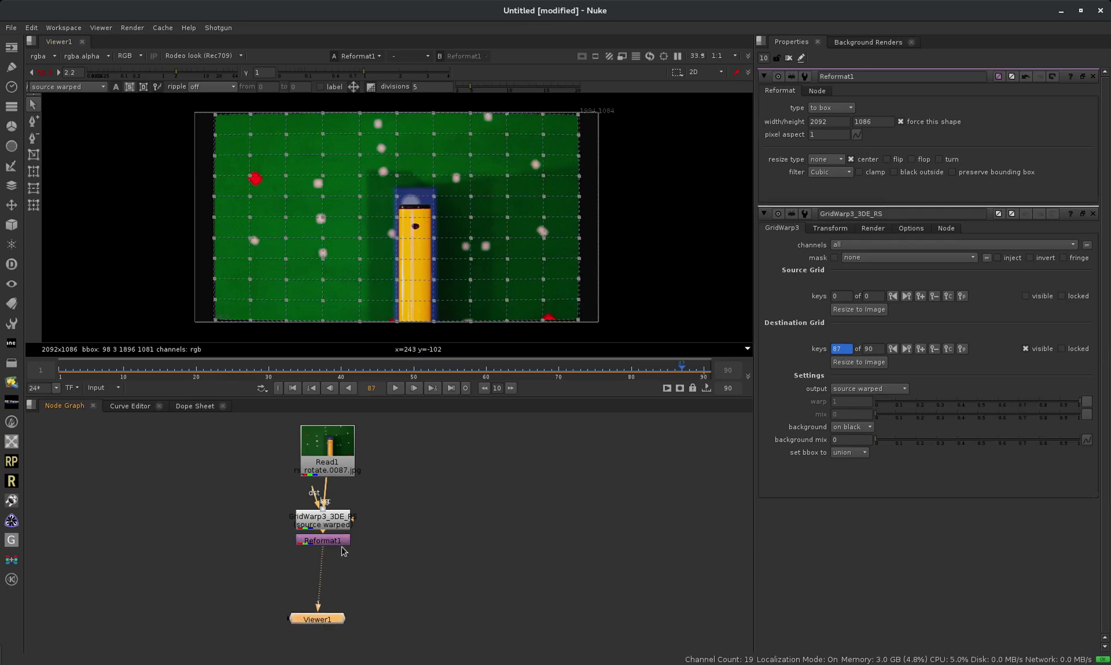
# Try out a Write node after Reformat1, spacing it below the Reformat node, and delete it.
pyautogui.click(338, 545)
pyautogui.press('w')
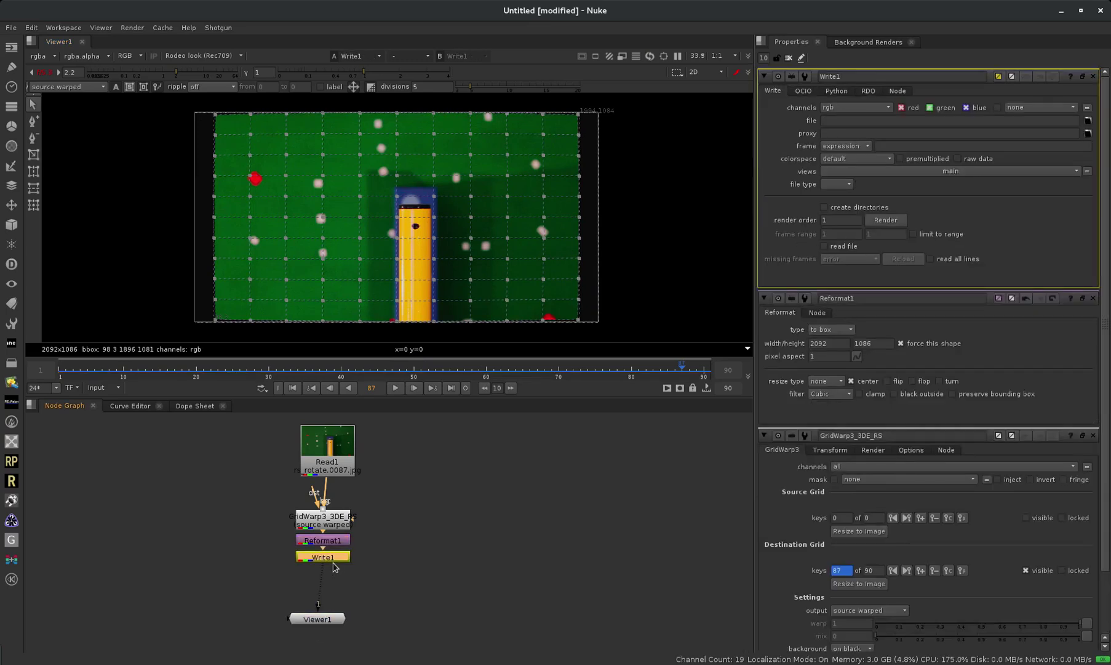
pyautogui.moveTo(333, 557); pyautogui.dragTo(331, 566)
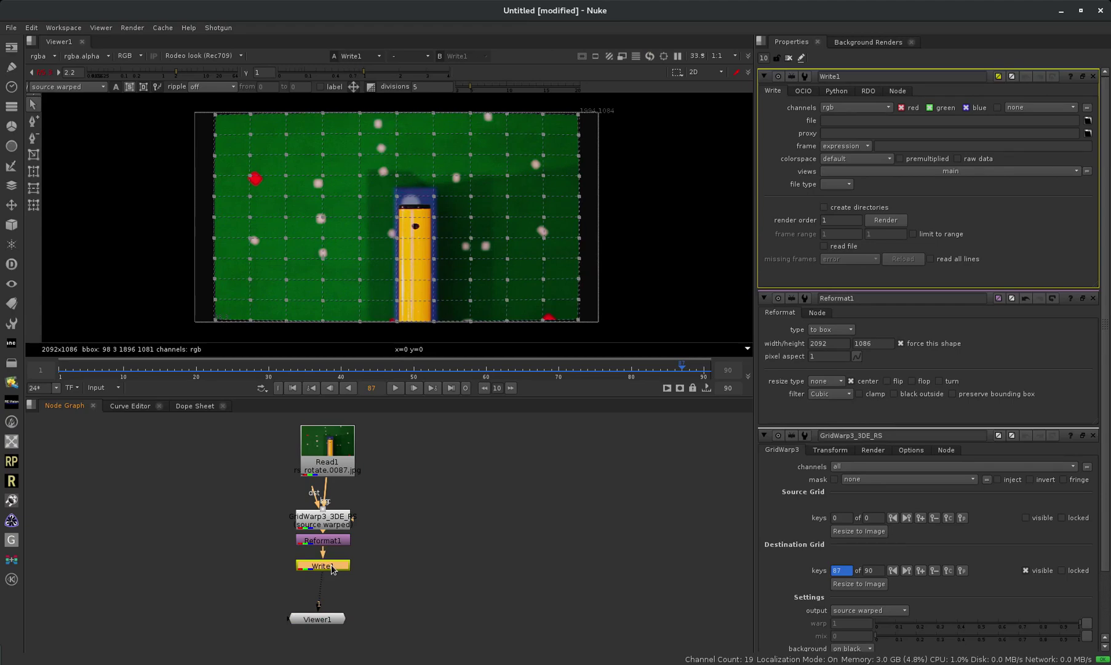
pyautogui.press('Delete')
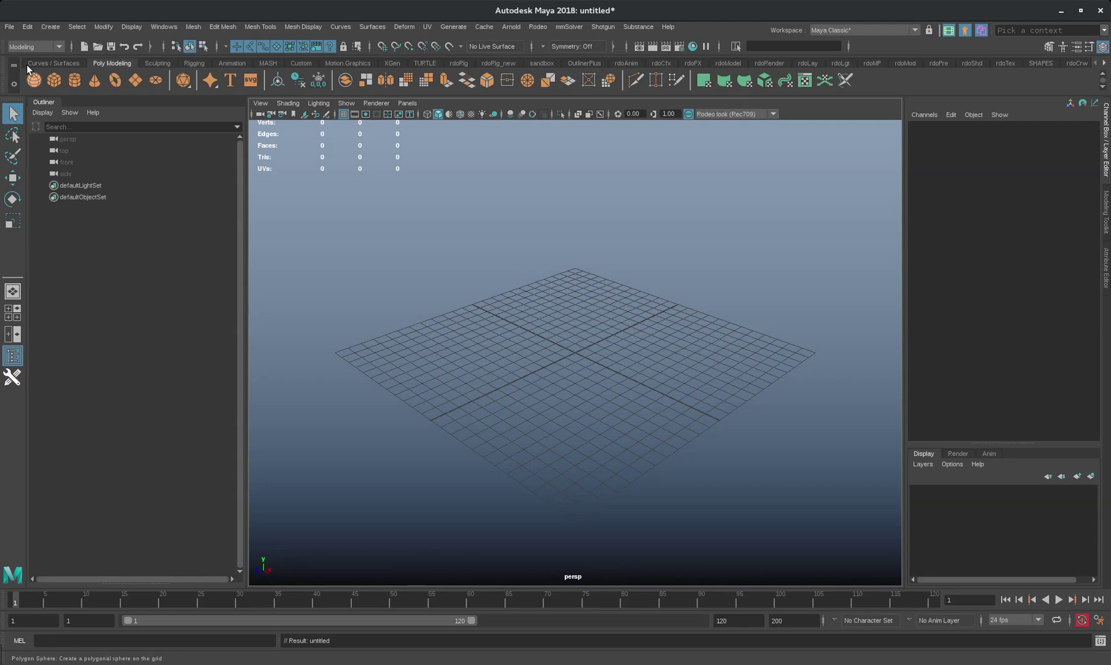
# Switch to Maya and import maya_mel_export.mel from the project_files folder.
pyautogui.click(9, 26)
pyautogui.click(281, 329)
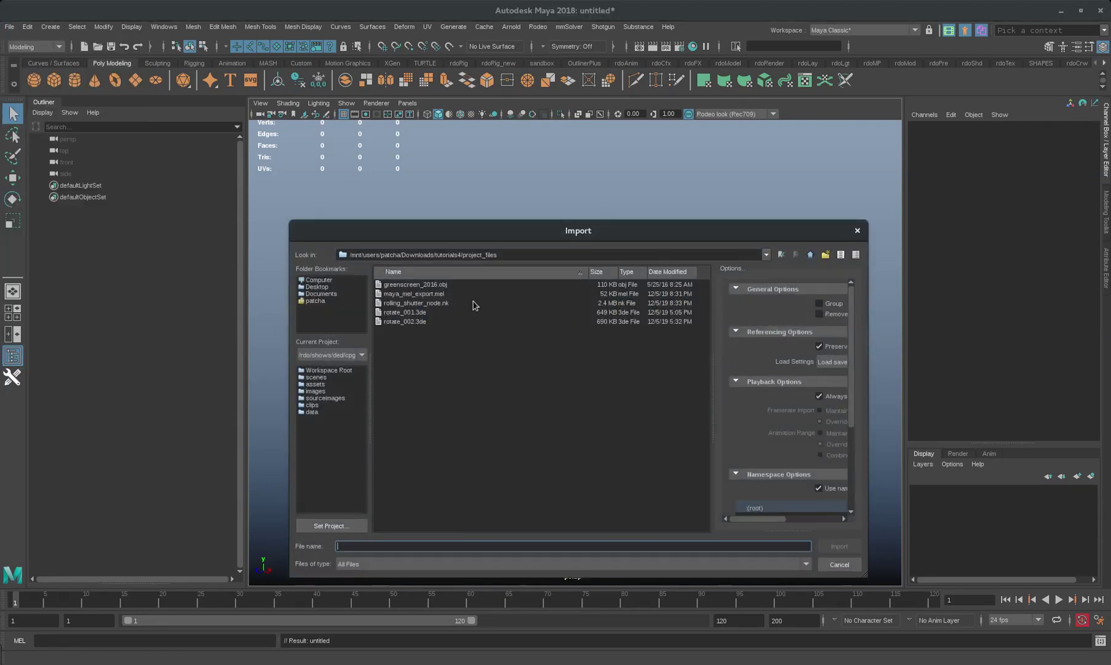
pyautogui.click(425, 294)
pyautogui.click(841, 545)
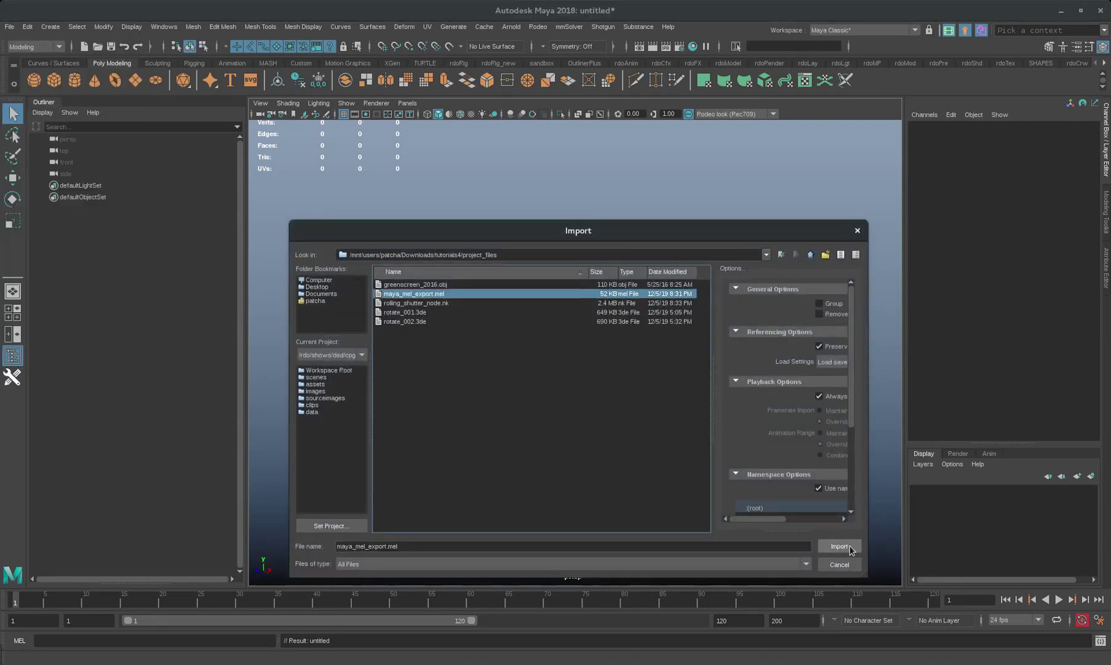
# Look through the imported rs_rotate_1_1 camera, expand the Scene group, and open the camera's attributes.
pyautogui.click(408, 103)
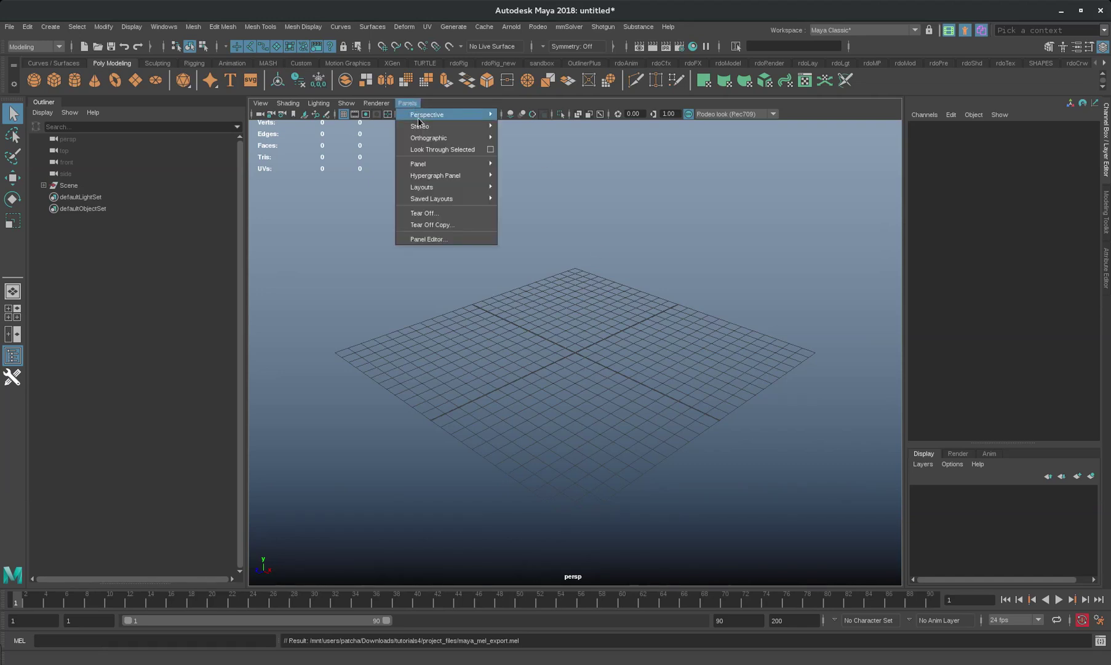
pyautogui.click(523, 124)
pyautogui.click(43, 185)
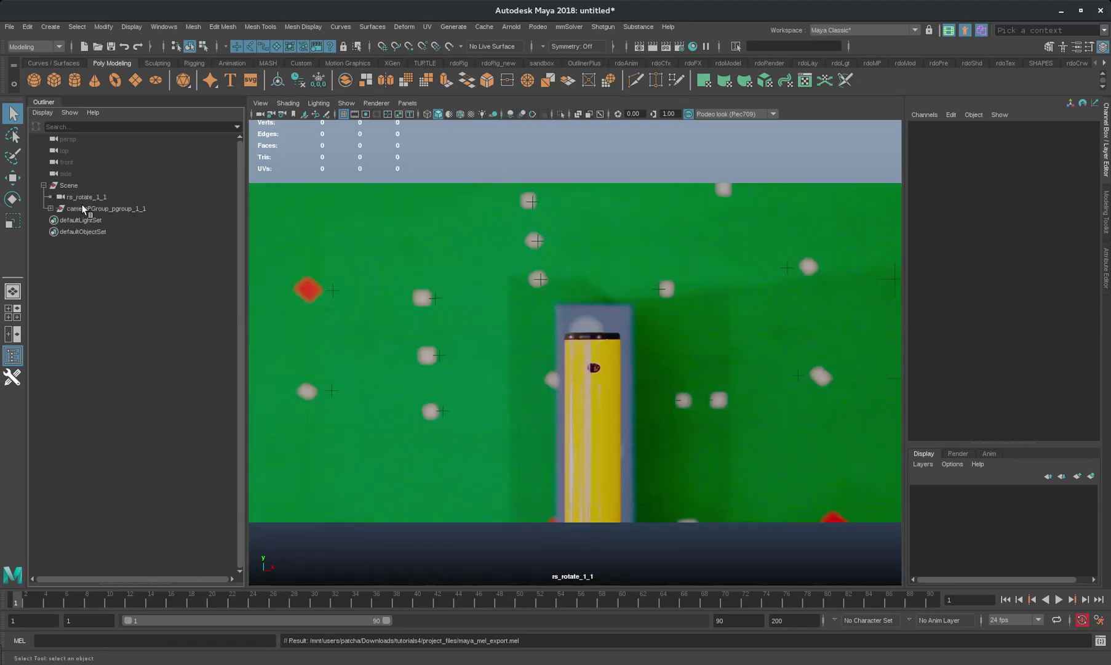
pyautogui.click(82, 197)
pyautogui.hotkey('ctrl', 'a')
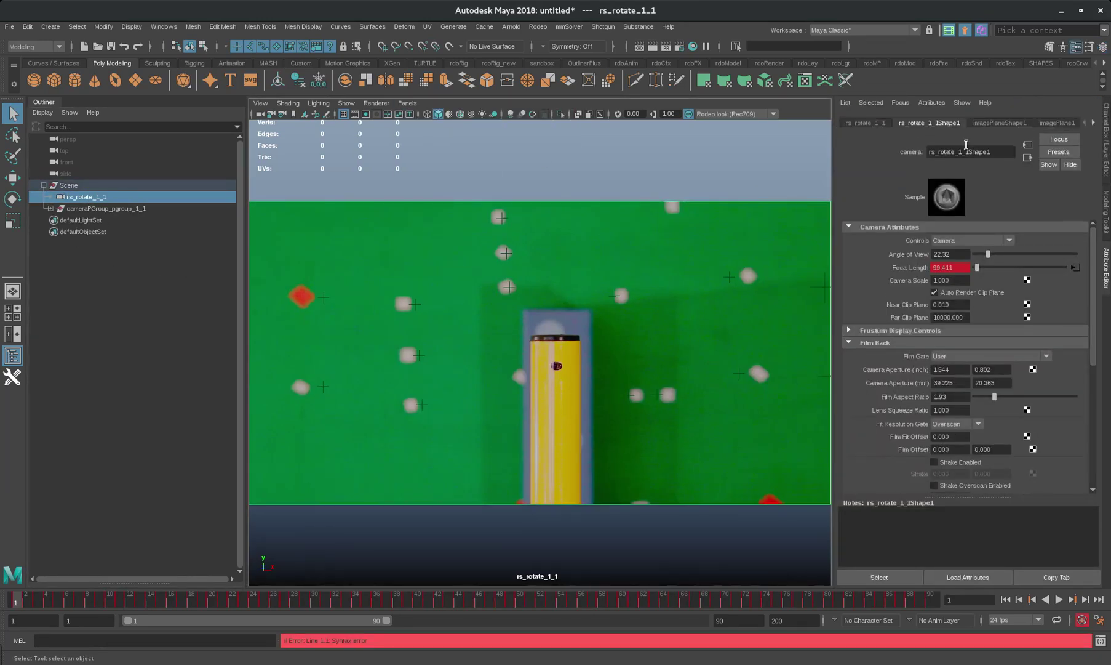
# Replace the camera image plane's sequence with undistorted_plate.0001.jpg from the undistorted_plate folder.
pyautogui.click(1000, 123)
pyautogui.click(1059, 342)
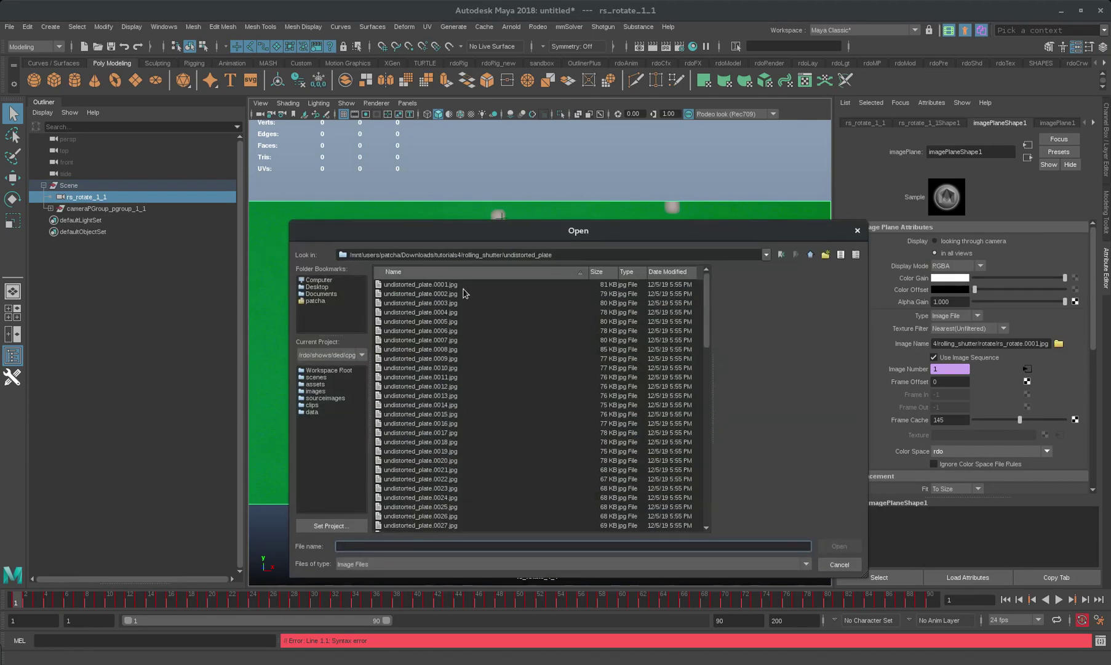
pyautogui.click(459, 285)
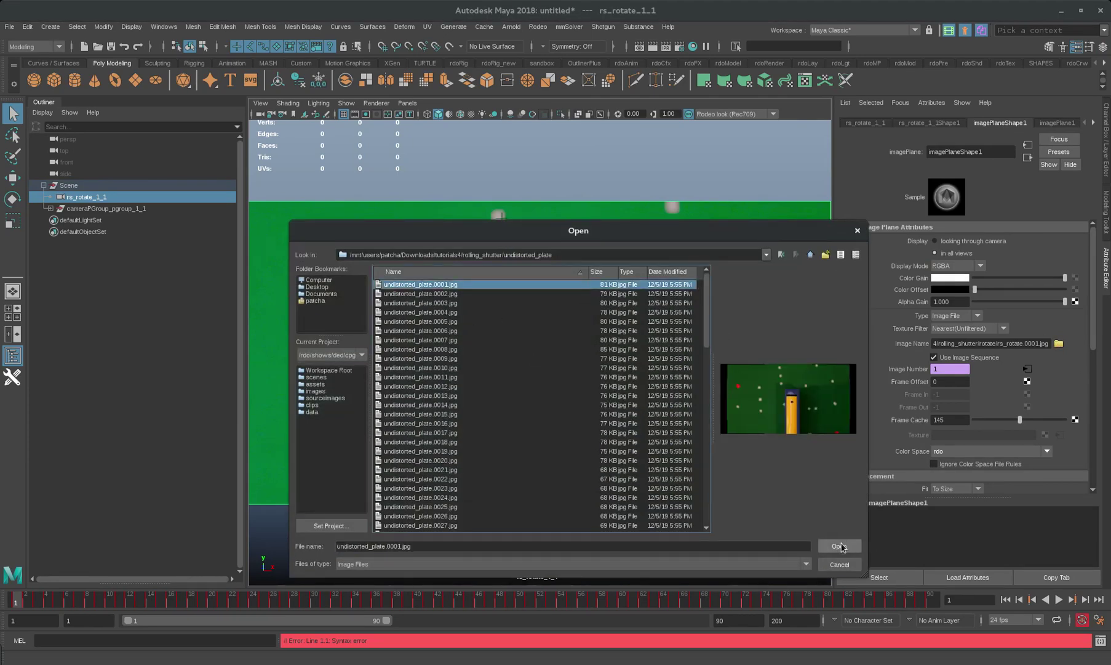
pyautogui.click(839, 546)
pyautogui.click(935, 357)
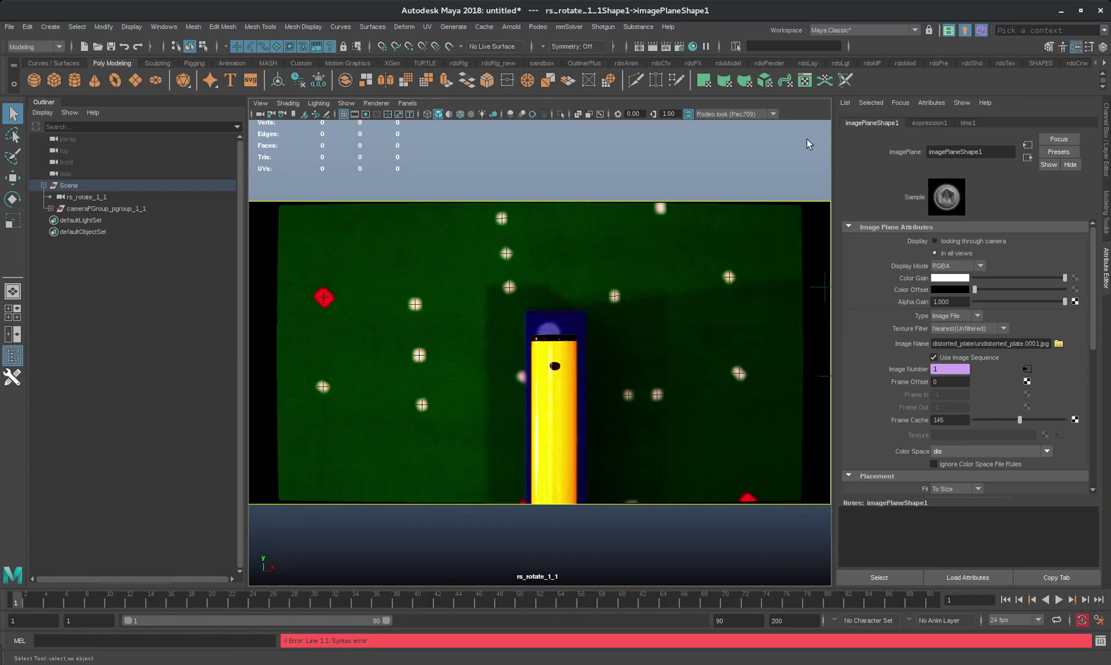
# Set the viewport gamma to 2 and play the sequence to check the locators against the undistorted plate.
pyautogui.hotkey('ctrl', 'a')
pyautogui.doubleClick(679, 112)
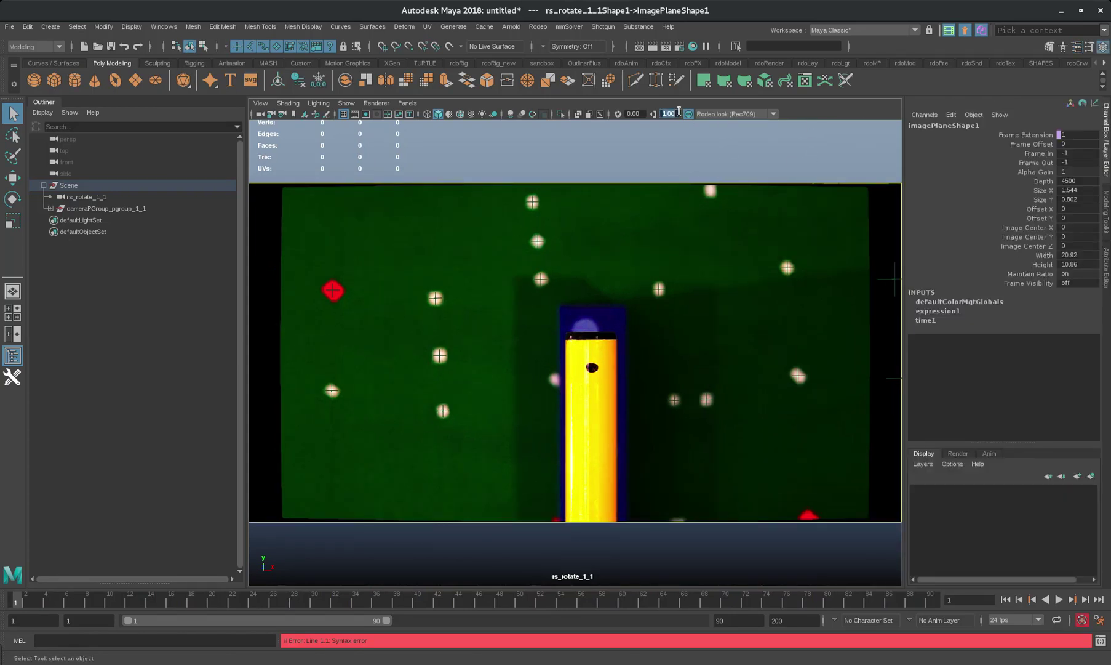
pyautogui.write('2')
pyautogui.press('Return')
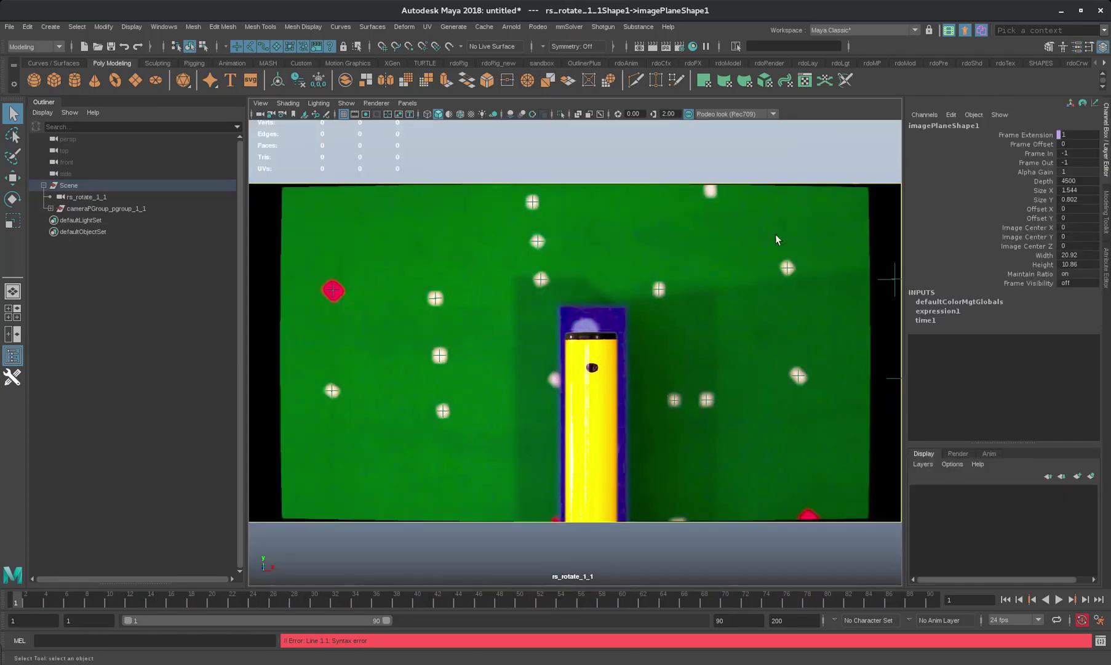
pyautogui.hotkey('alt', 'v')
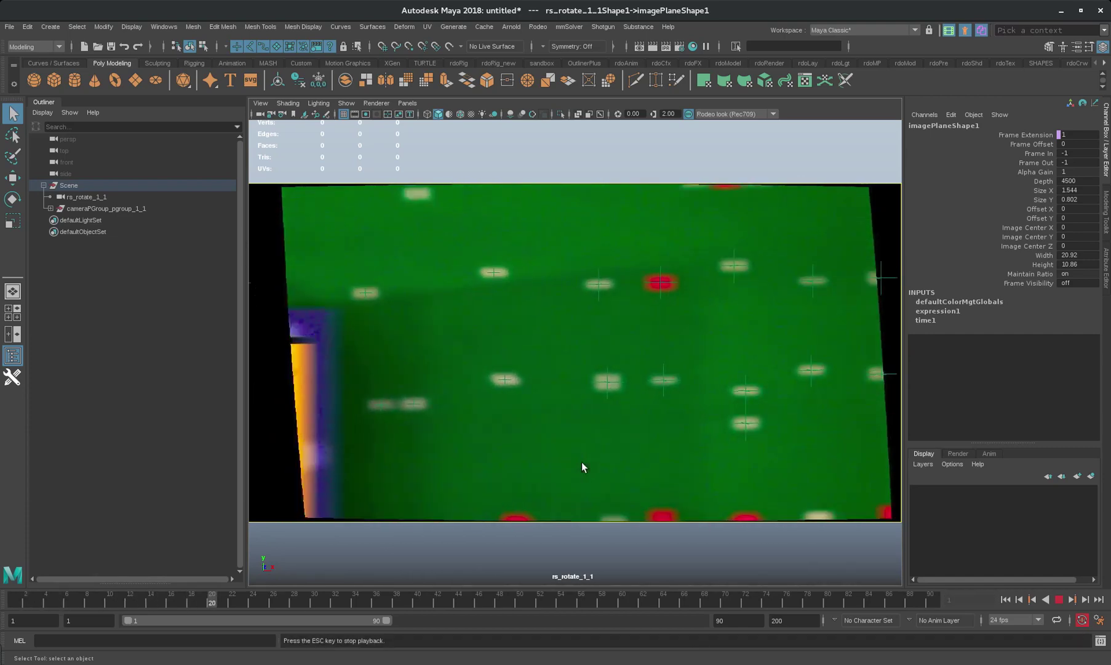
pyautogui.hotkey('alt', 'v')
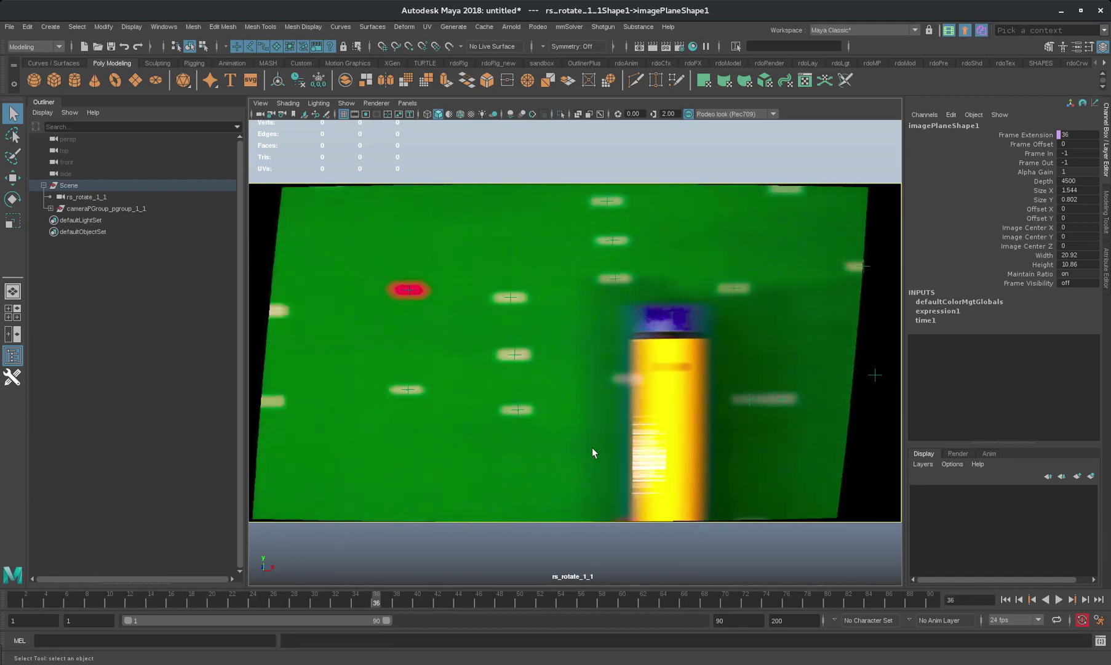
# Compare the film aperture of the rs_rotate_1_1 camera with the default lens's filmback in 3DEqualizer.
pyautogui.click(88, 196)
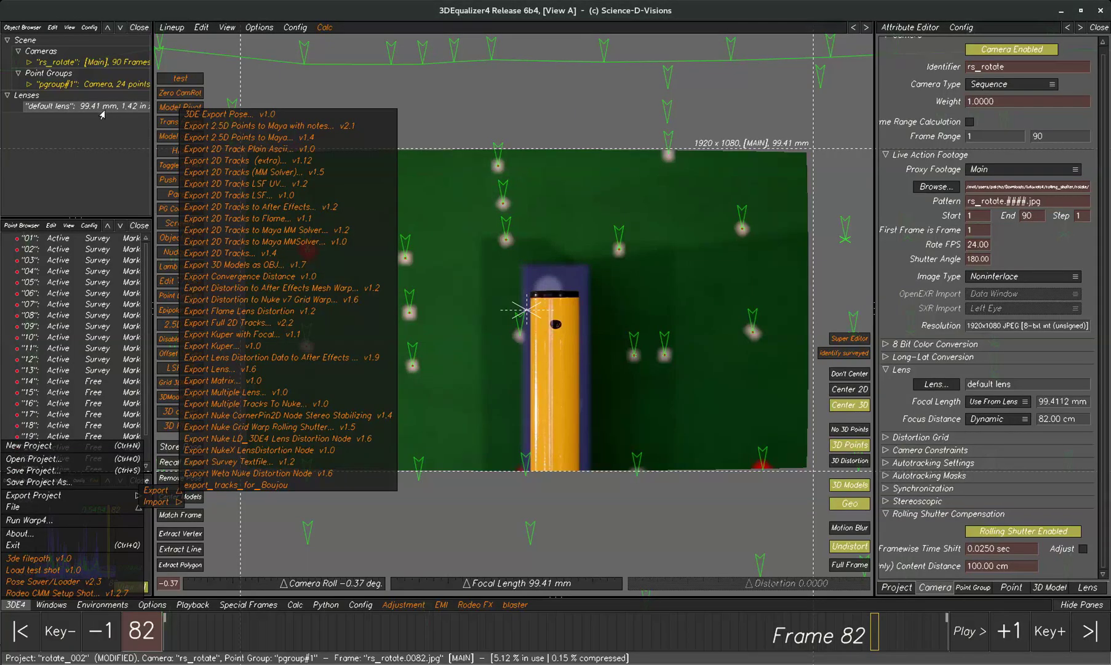
pyautogui.click(165, 151)
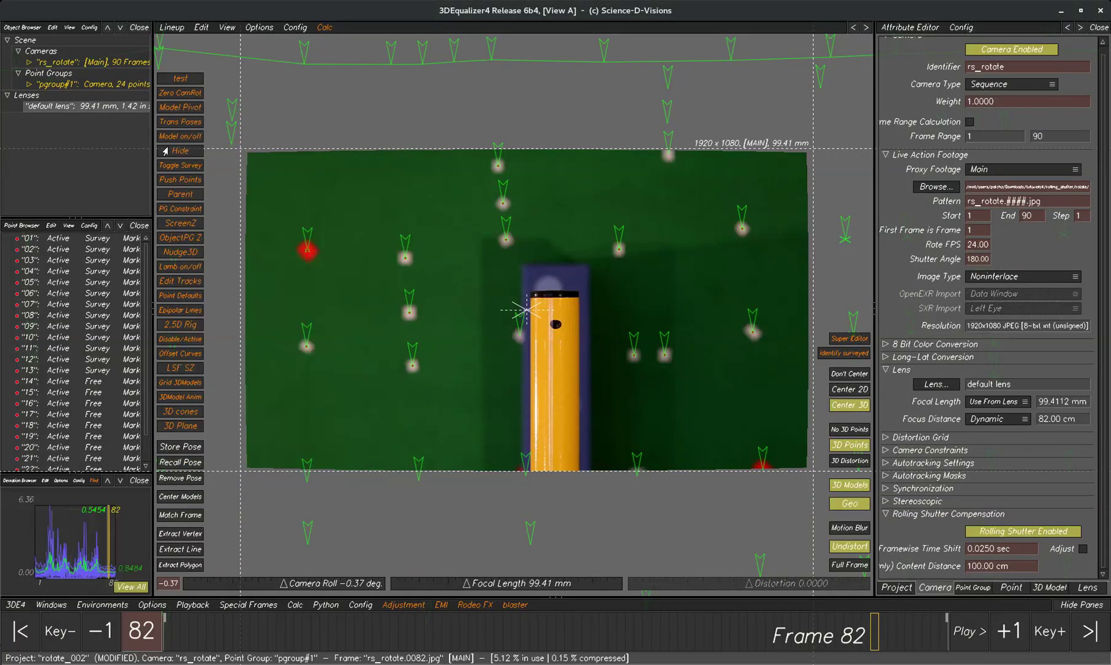
pyautogui.click(1086, 588)
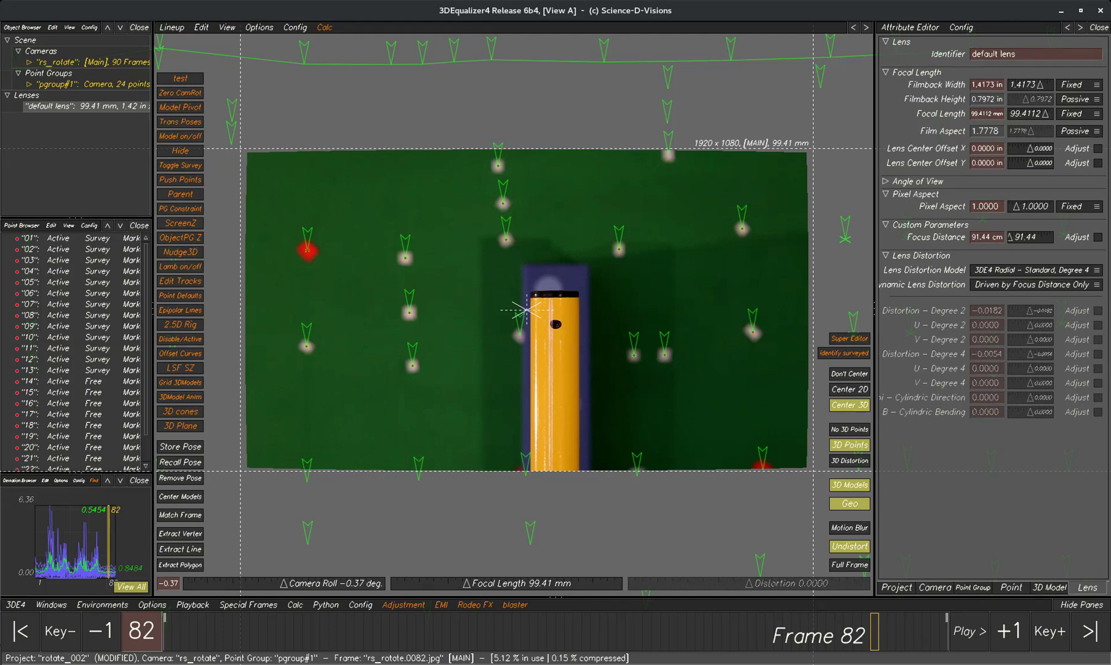
pyautogui.hotkey('alt', 'Tab')
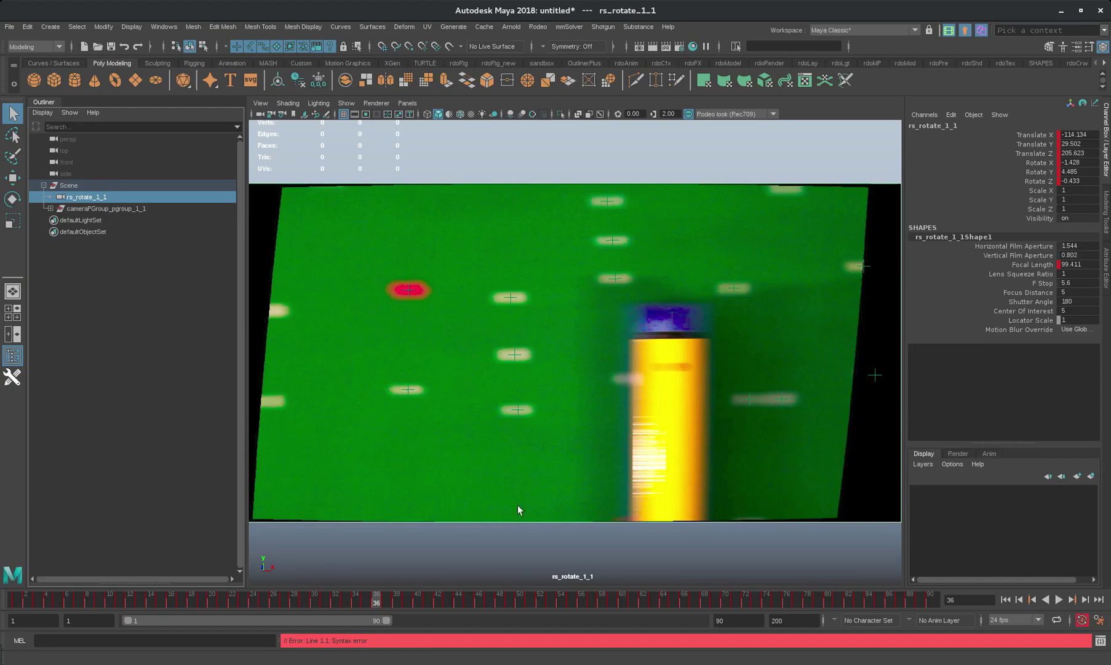
# Switch to 3DEqualizer, review the overscan width and height in the Maya MEL-Script export settings, and cancel the export.
pyautogui.hotkey('alt', 'Tab')
pyautogui.click(11, 605)
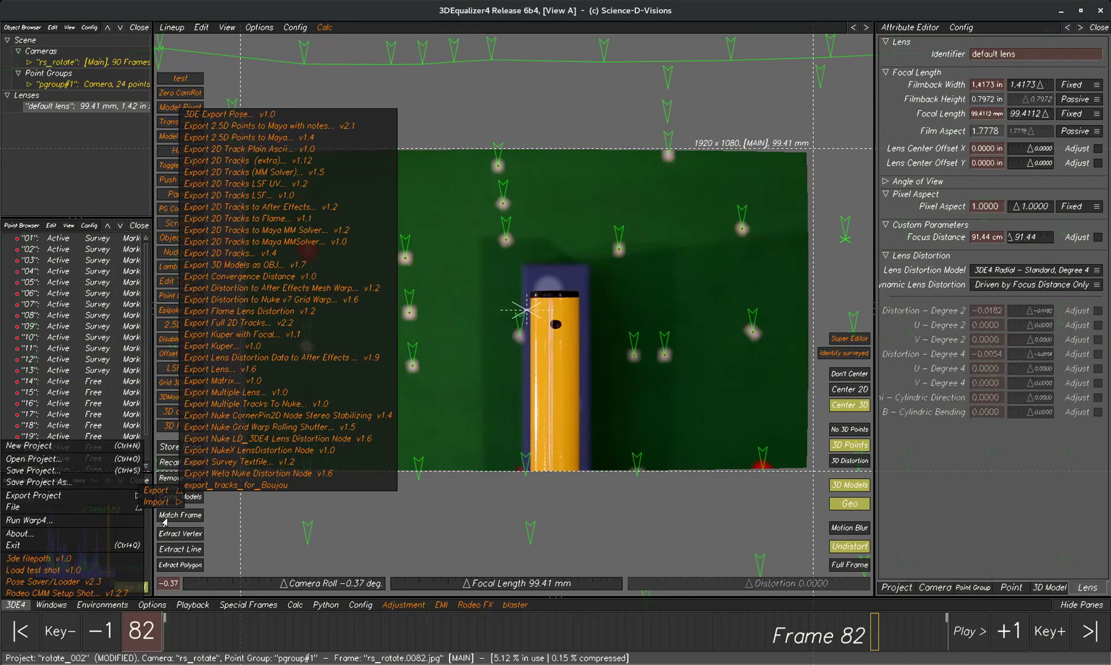
pyautogui.moveTo(133, 495)
pyautogui.click(160, 467)
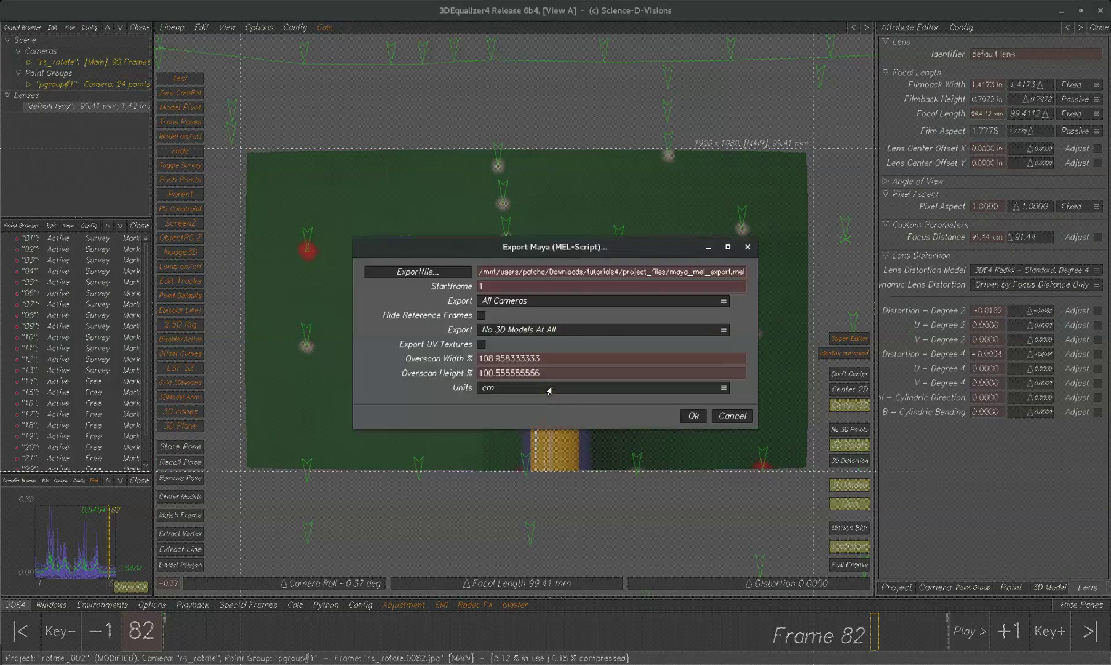
pyautogui.click(532, 365)
pyautogui.click(560, 373)
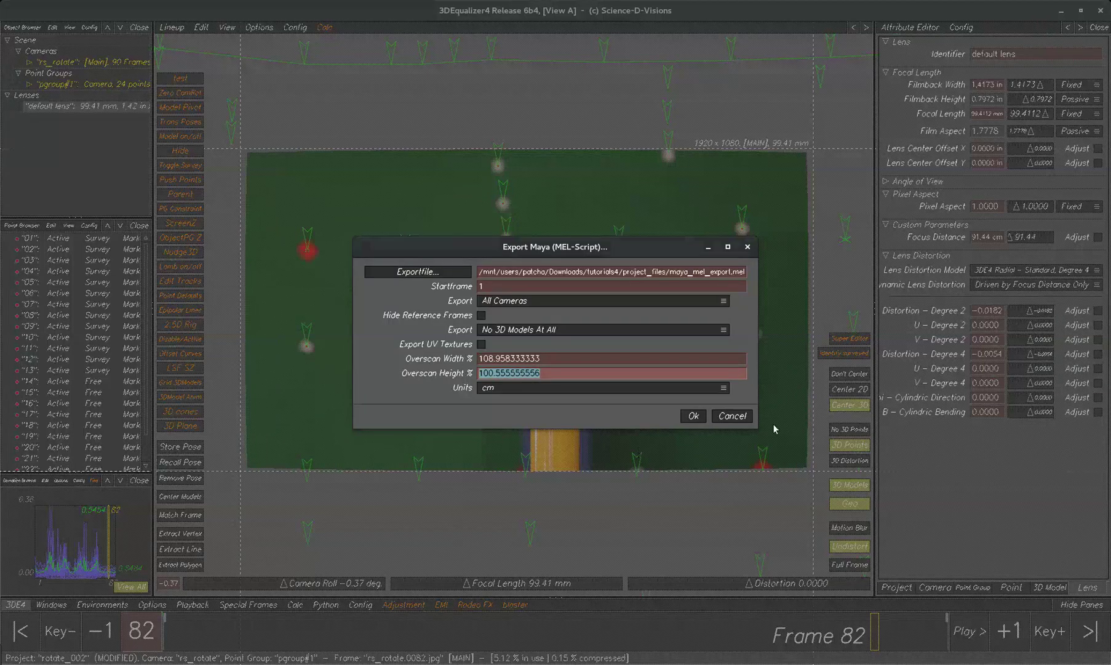
pyautogui.click(745, 420)
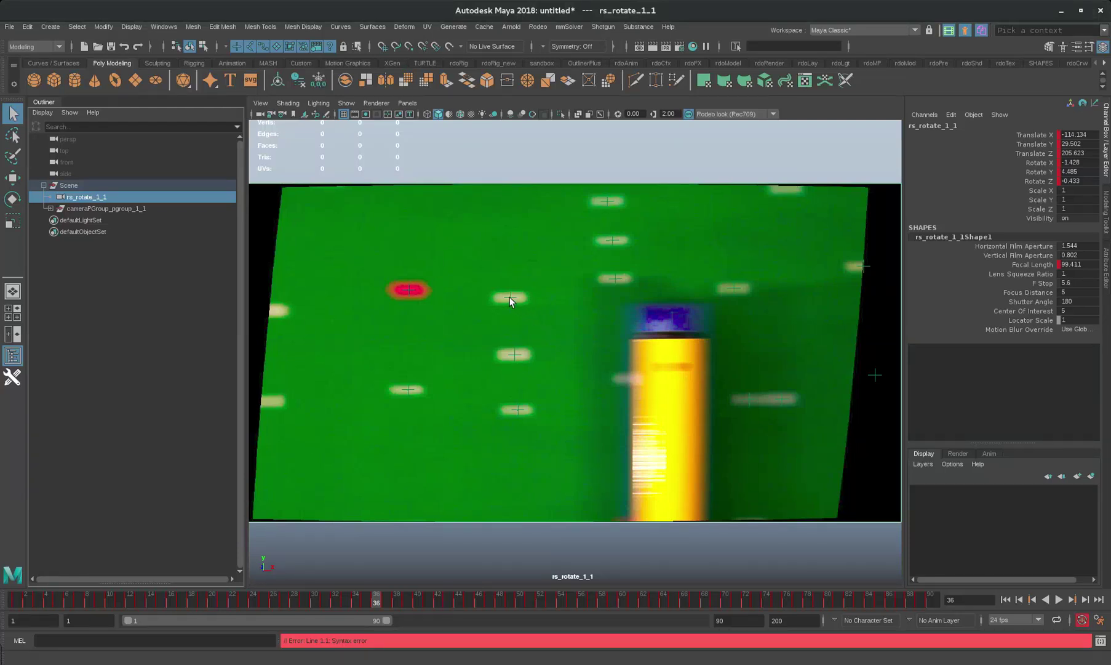
# In Maya, centre the camera view on locator p04, play the sequence from frame 20, and restore the full camera view.
pyautogui.click(510, 298)
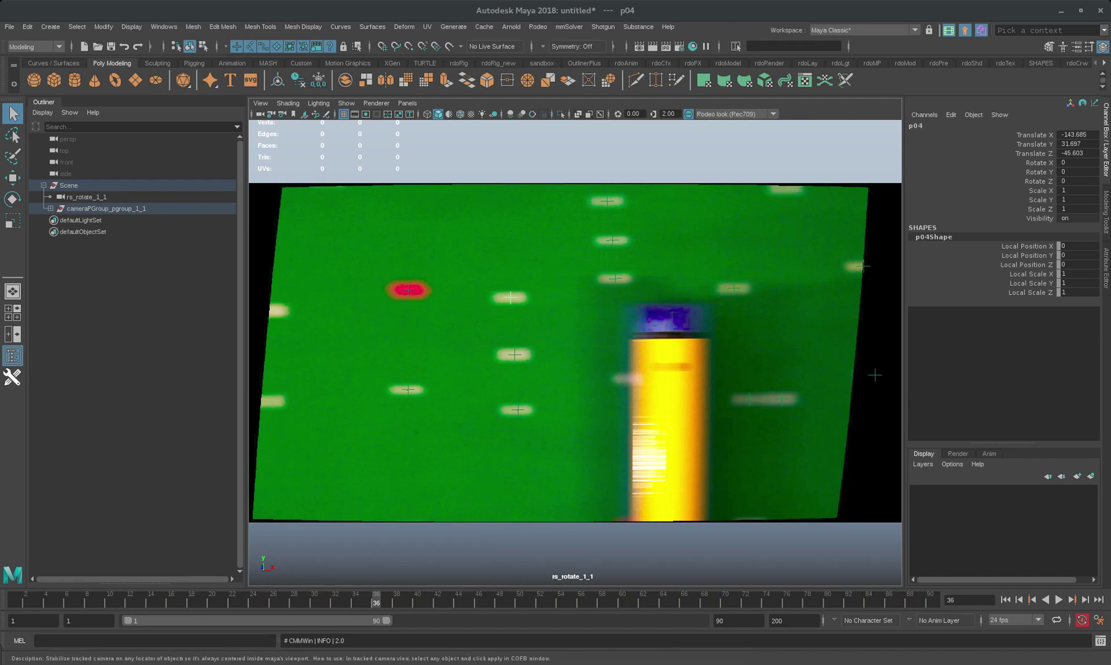
pyautogui.press('c')
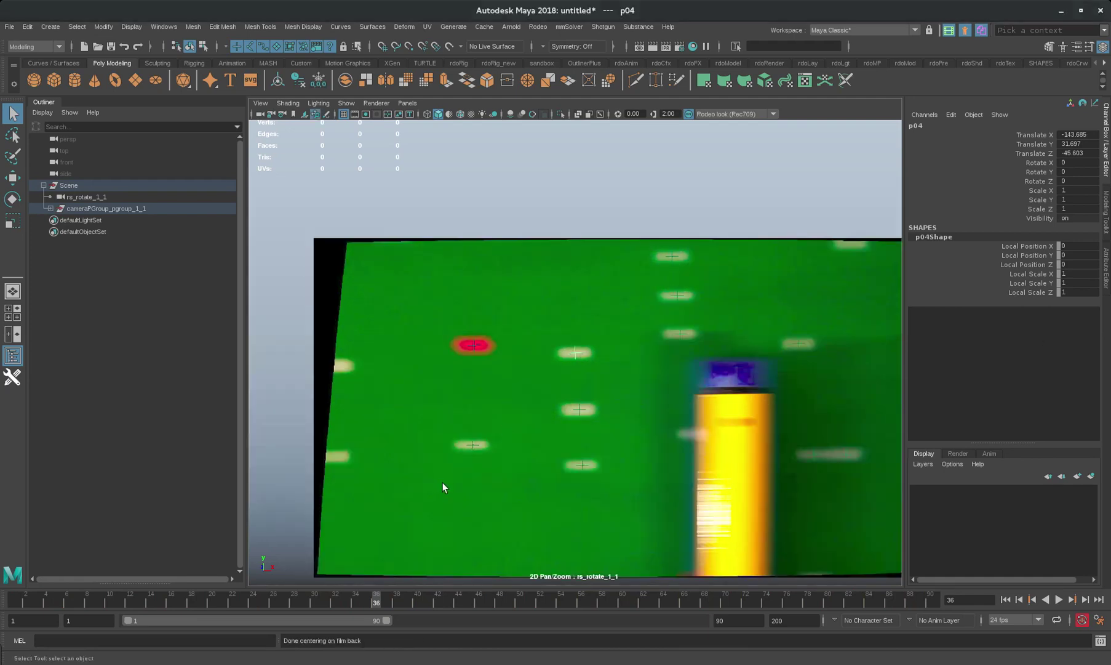
pyautogui.moveTo(374, 597); pyautogui.dragTo(211, 597)
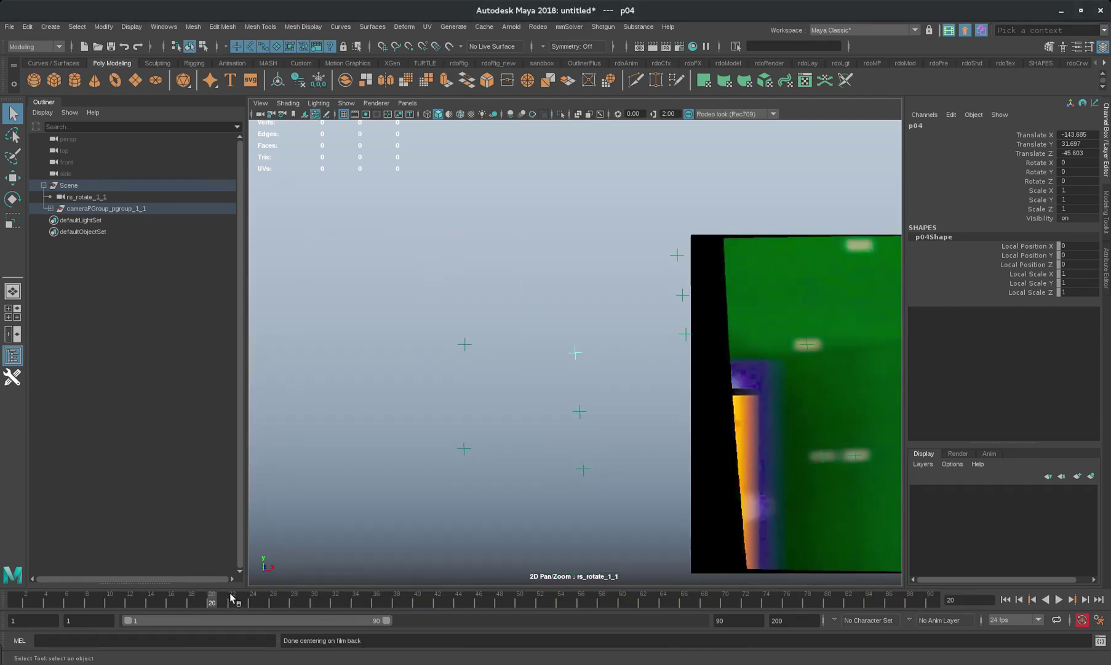
pyautogui.hotkey('alt', 'v')
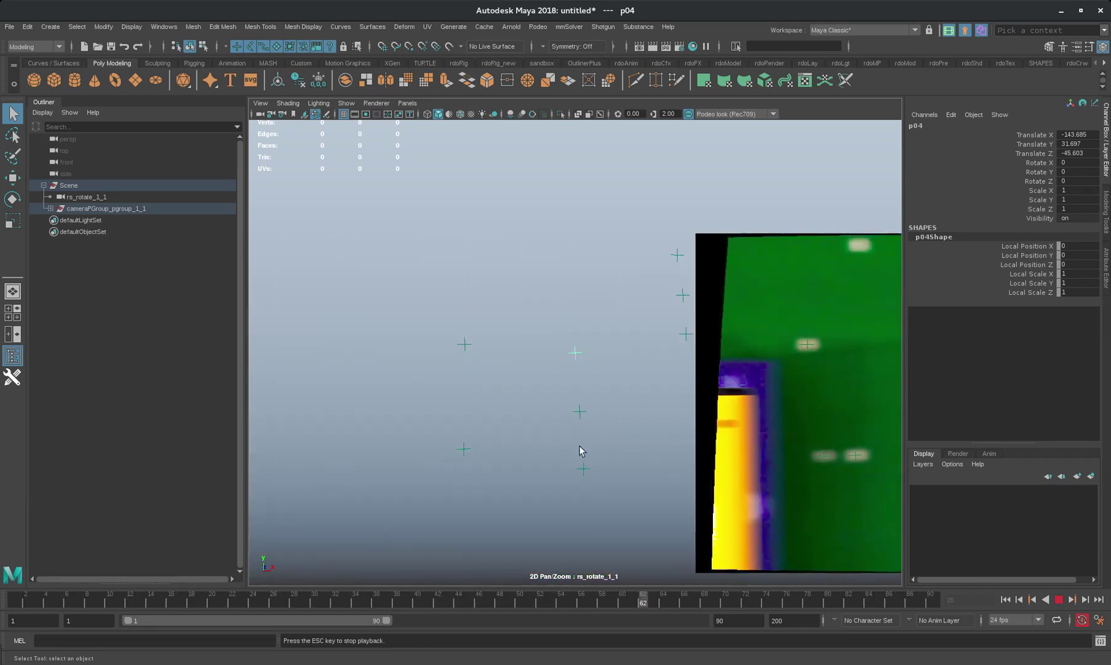
pyautogui.press('Escape')
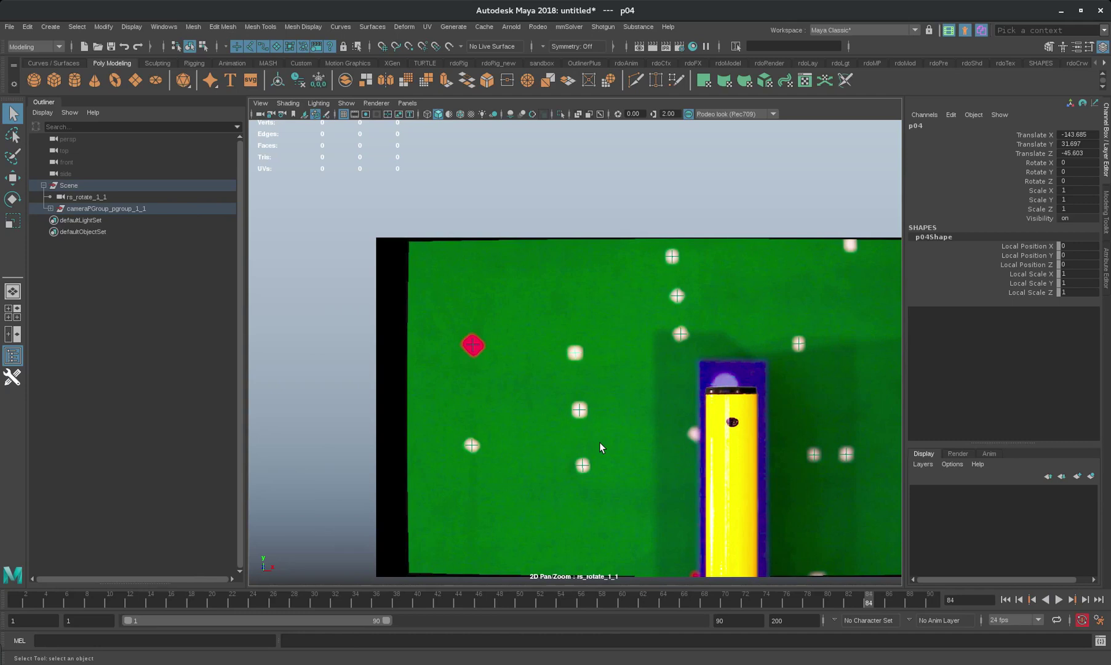
pyautogui.press('\\')
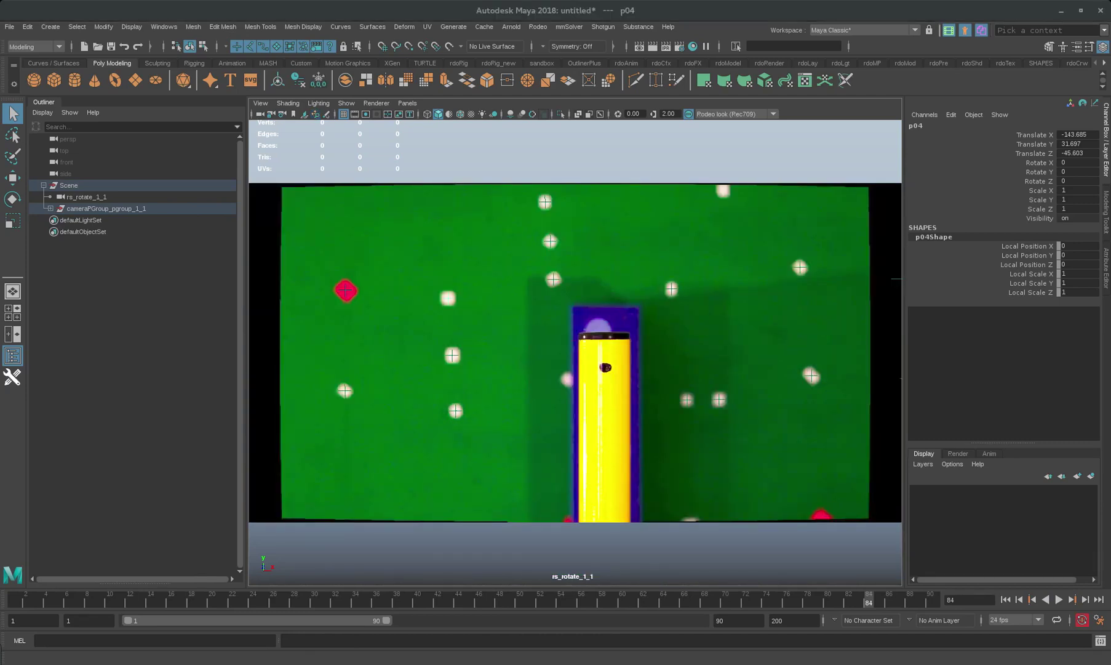
pyautogui.click(741, 148)
# Switch to Nuke, duplicate the GridWarp3_3DE_RS node, and connect the copy's dst to the original GridWarp and its src to Read1.
pyautogui.hotkey('alt', 'Tab')
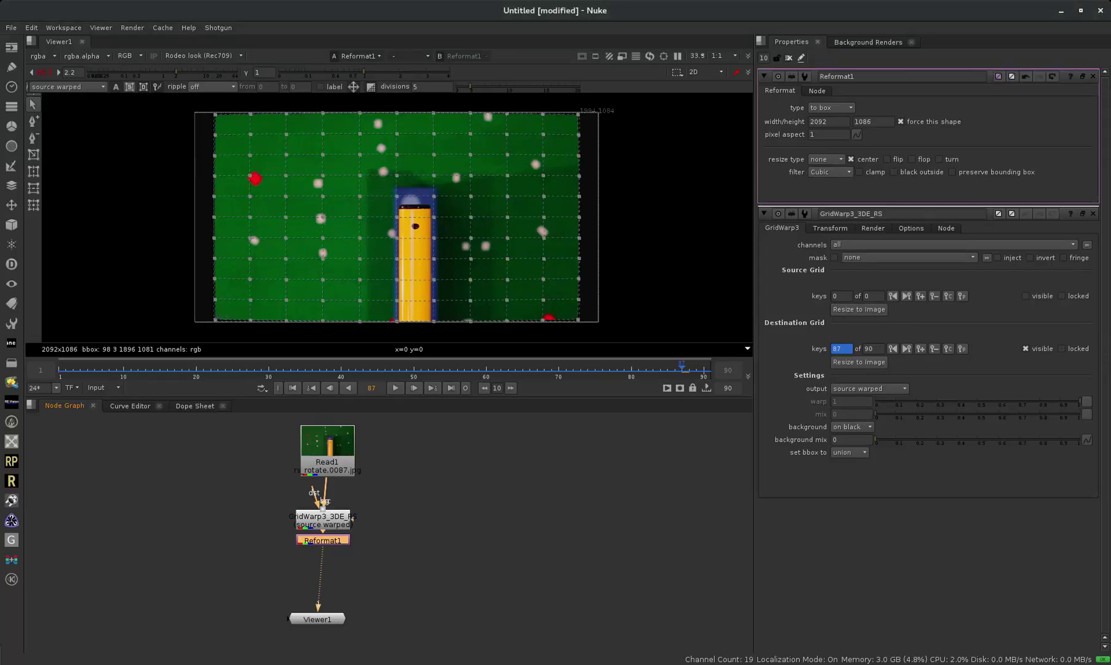
pyautogui.moveTo(336, 542); pyautogui.dragTo(336, 557)
pyautogui.click(337, 522)
pyautogui.hotkey('ctrl', 'c')
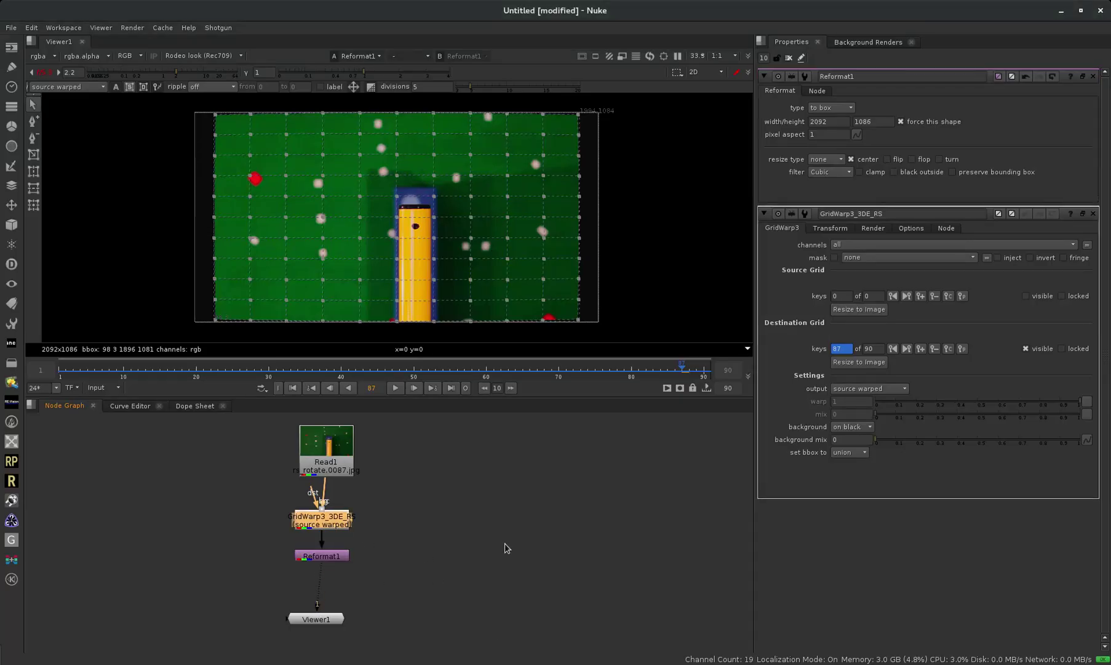
pyautogui.hotkey('ctrl', 'v')
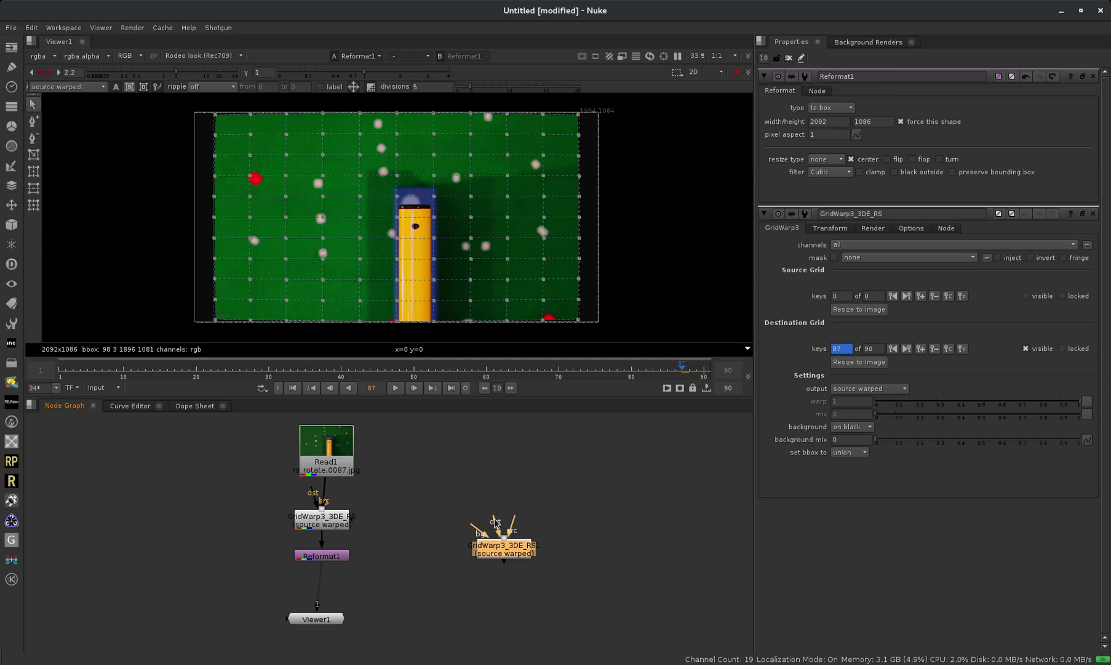
pyautogui.moveTo(495, 522); pyautogui.dragTo(347, 523)
pyautogui.moveTo(510, 553); pyautogui.dragTo(332, 455)
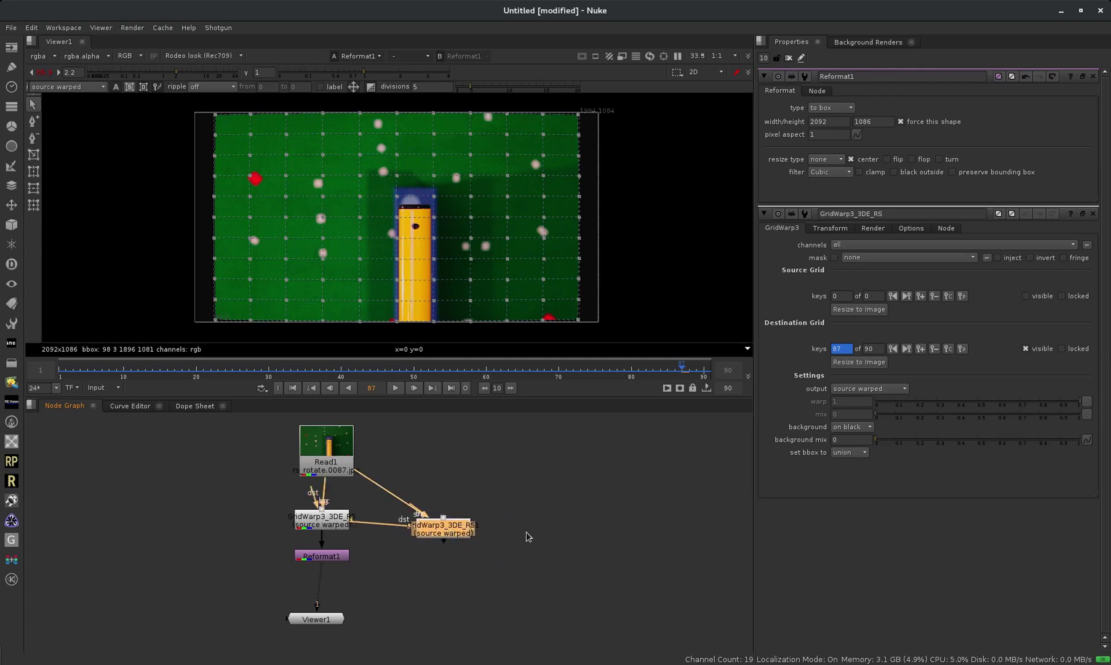
# Set the copied GridWarp's output to destination warped and compare its properties with the original GridWarp's.
pyautogui.doubleClick(452, 532)
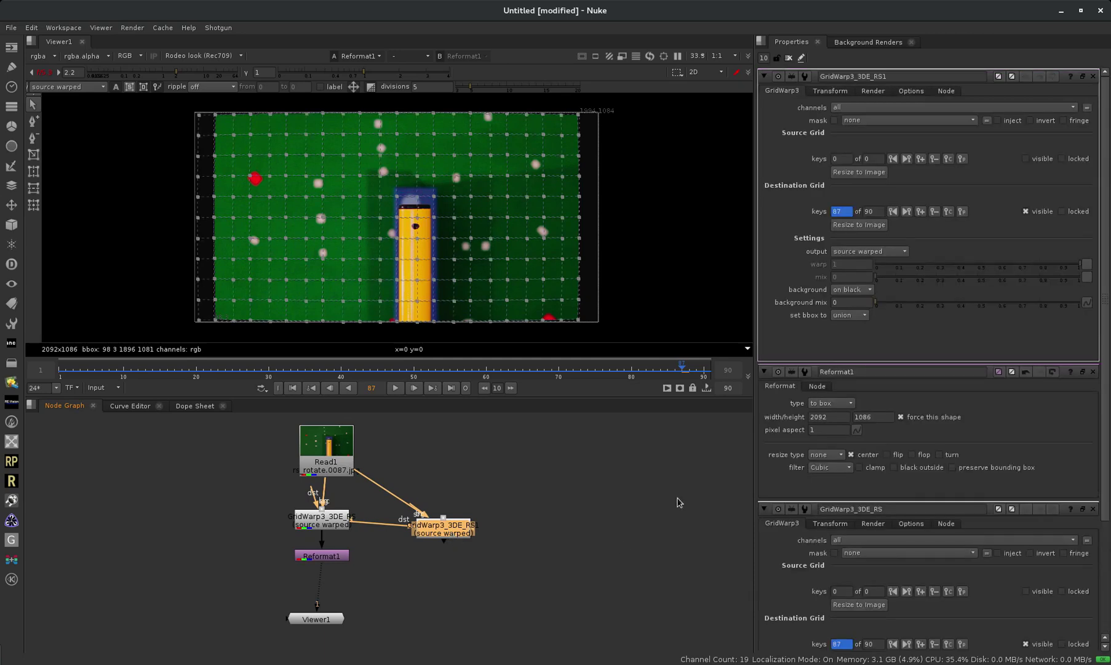
pyautogui.click(880, 252)
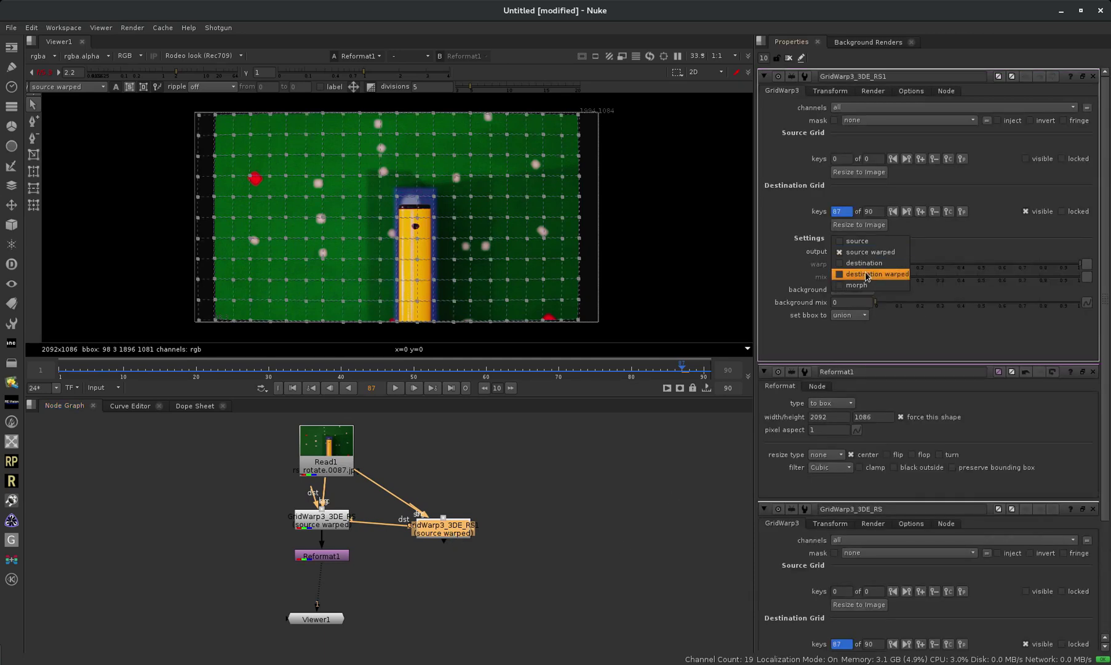
pyautogui.click(787, 249)
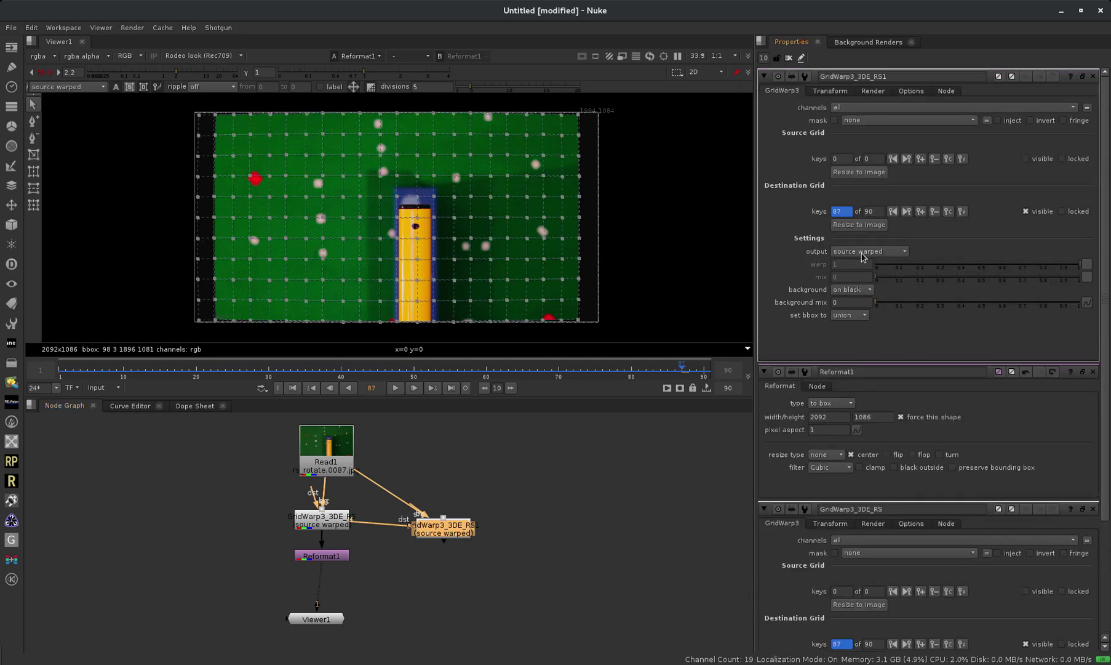
pyautogui.click(862, 252)
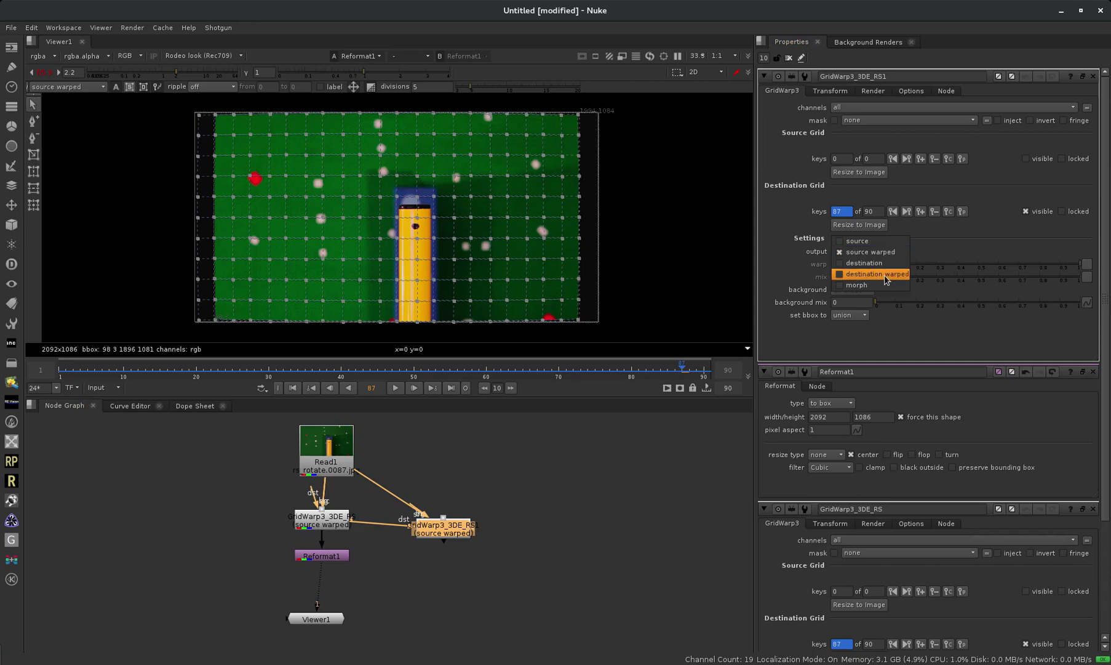
pyautogui.click(885, 275)
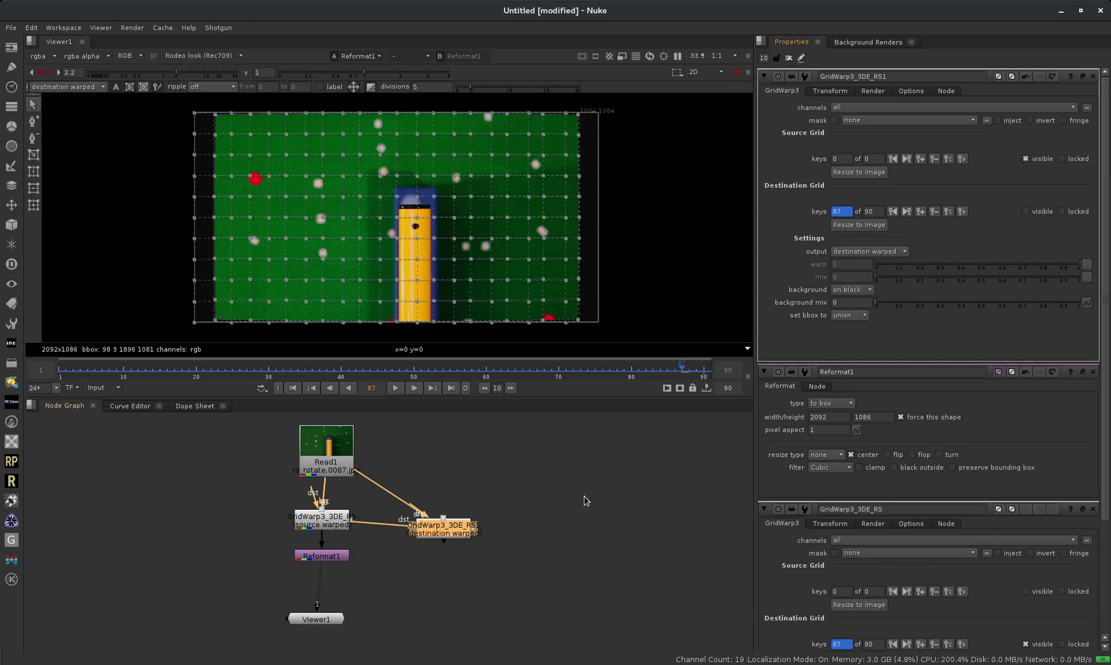
pyautogui.doubleClick(324, 522)
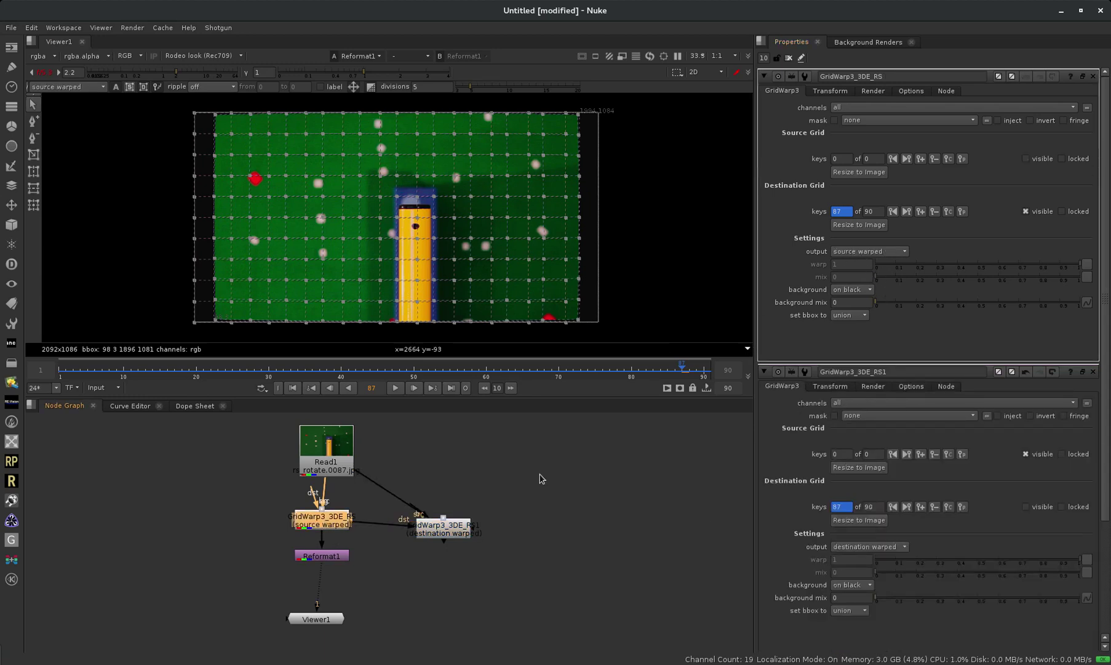
pyautogui.doubleClick(455, 534)
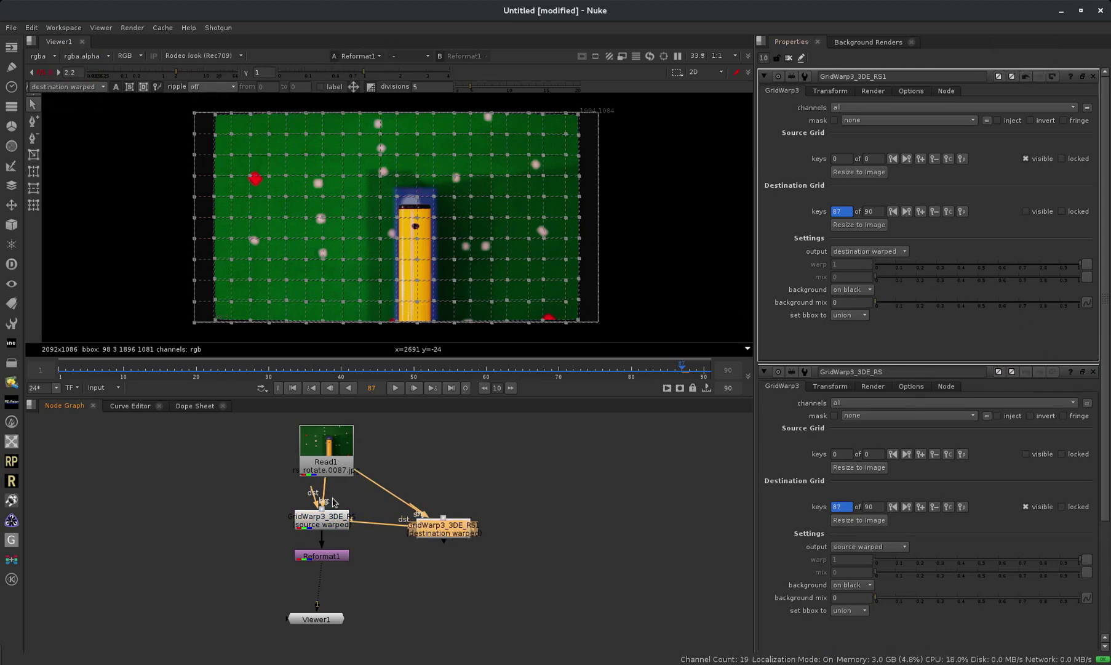
# Move the copied GridWarp lower and Viewer1 aside in the node graph, and view the original Read1 plate.
pyautogui.moveTo(453, 536); pyautogui.dragTo(453, 550)
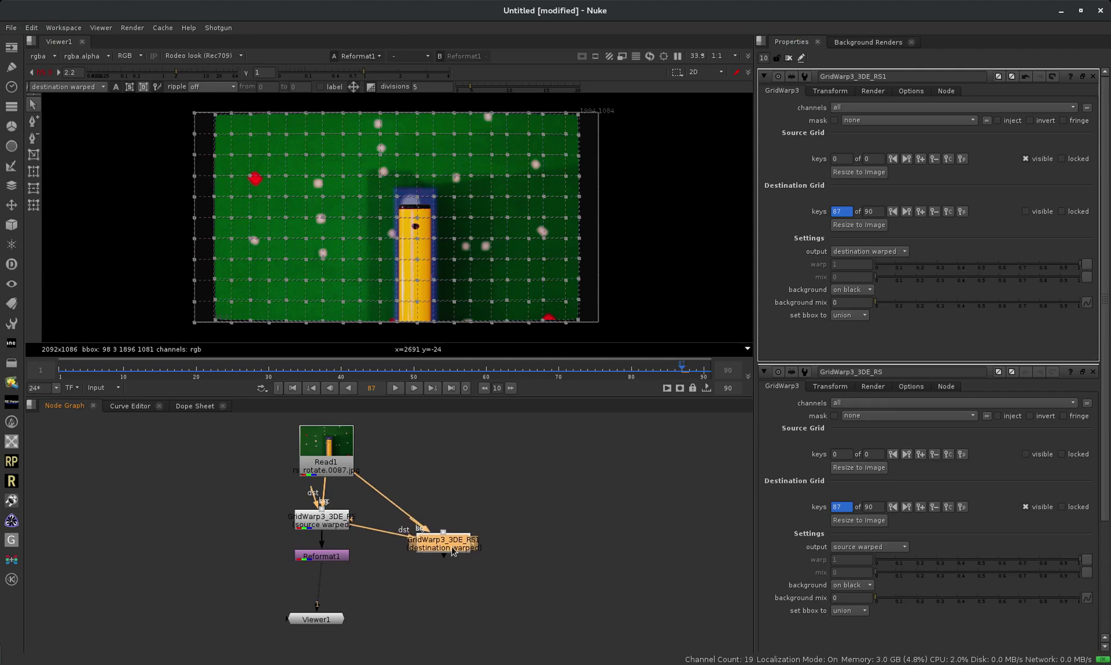
pyautogui.moveTo(312, 620); pyautogui.dragTo(400, 624)
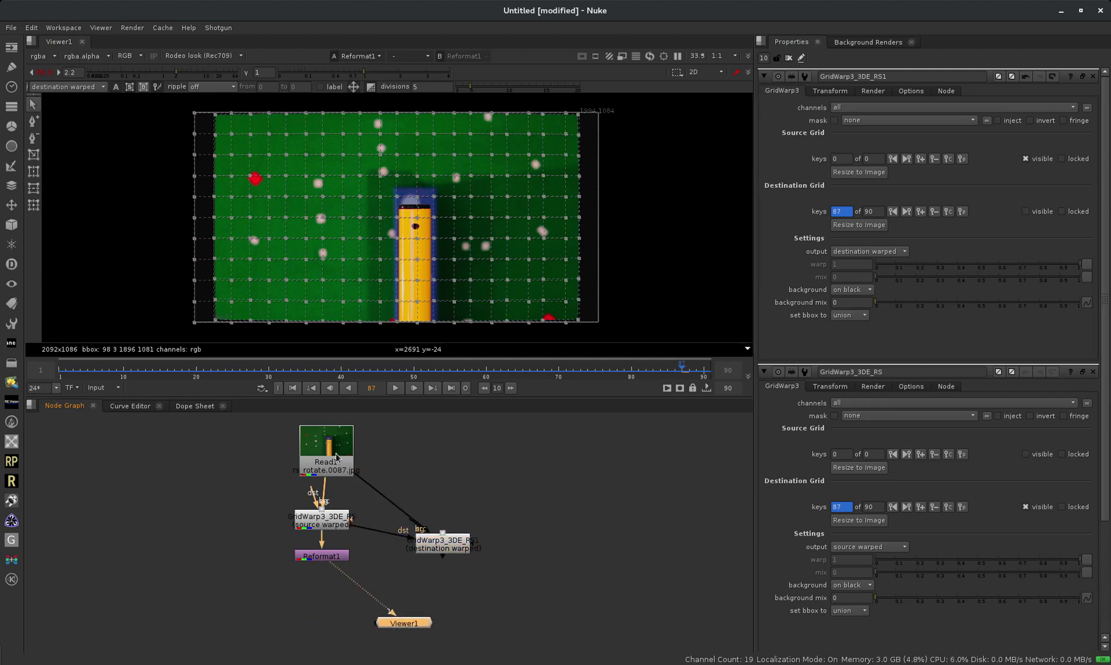
pyautogui.click(336, 456)
pyautogui.press('1')
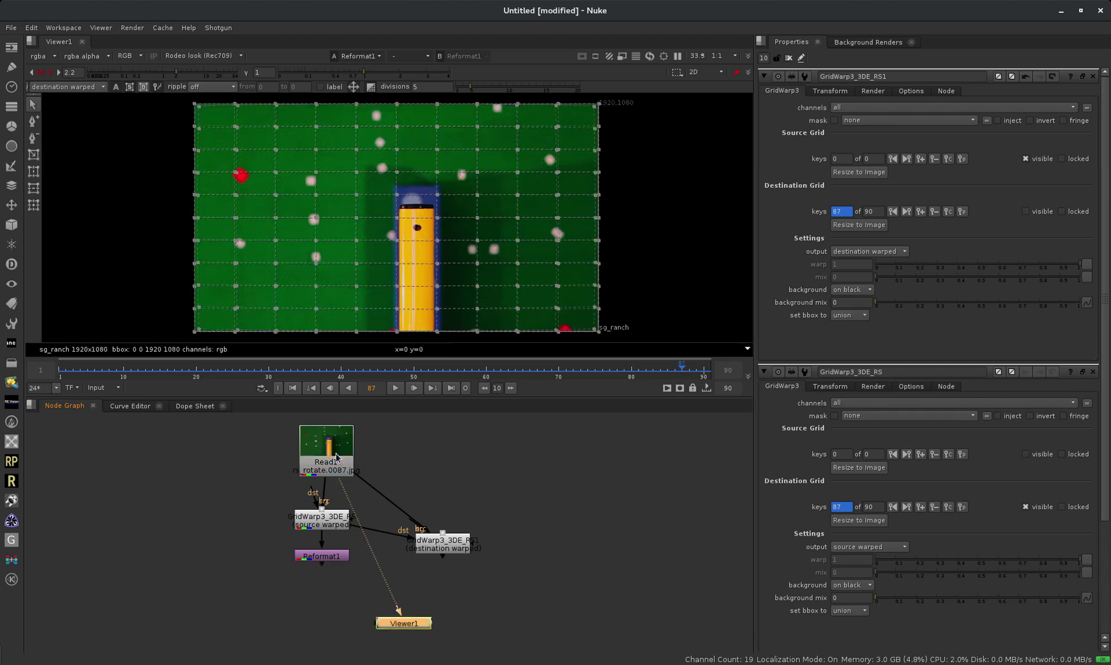
# Connect Reformat1 to viewer input 2 and the copied GridWarp3_3DE_RS1 to viewer input 3.
pyautogui.click(333, 528)
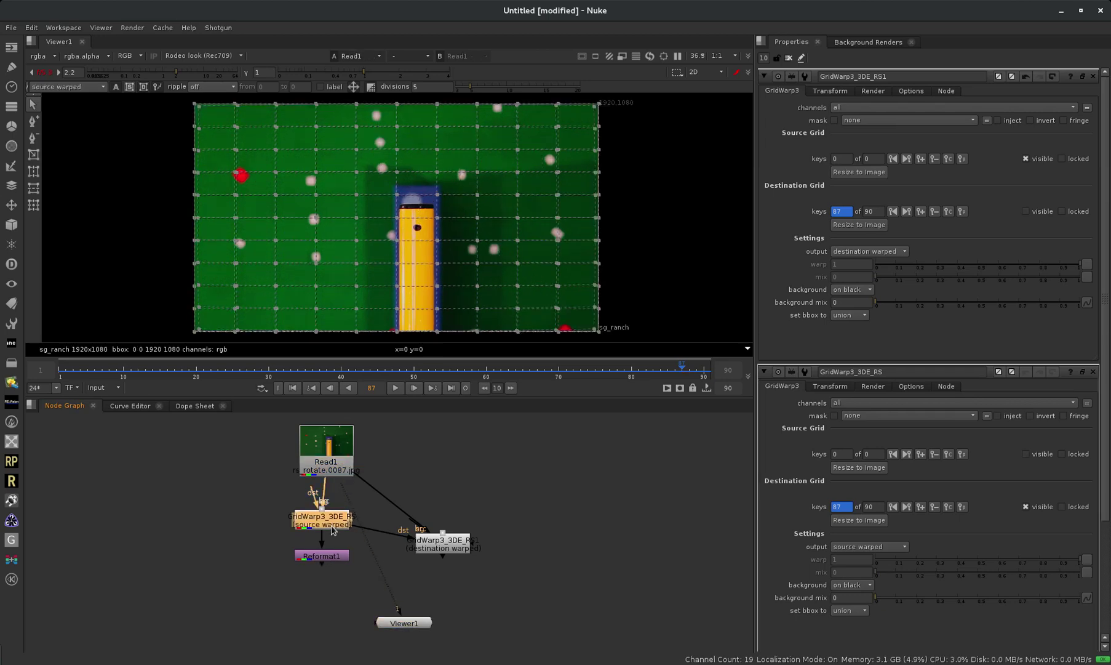
pyautogui.click(330, 558)
pyautogui.press('2')
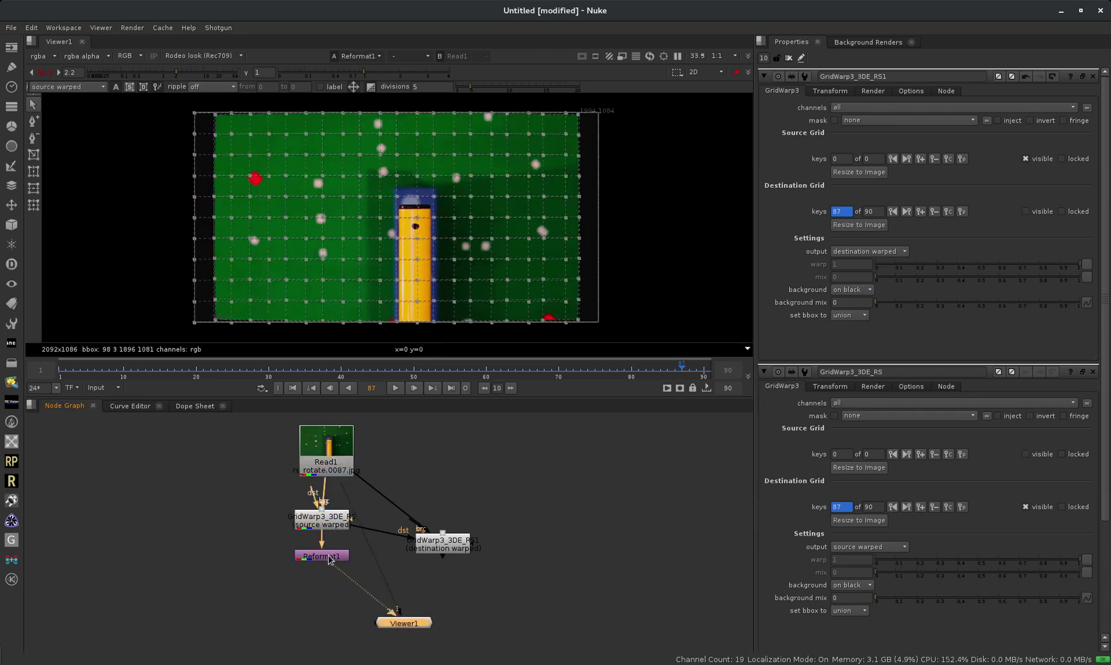
pyautogui.click(454, 546)
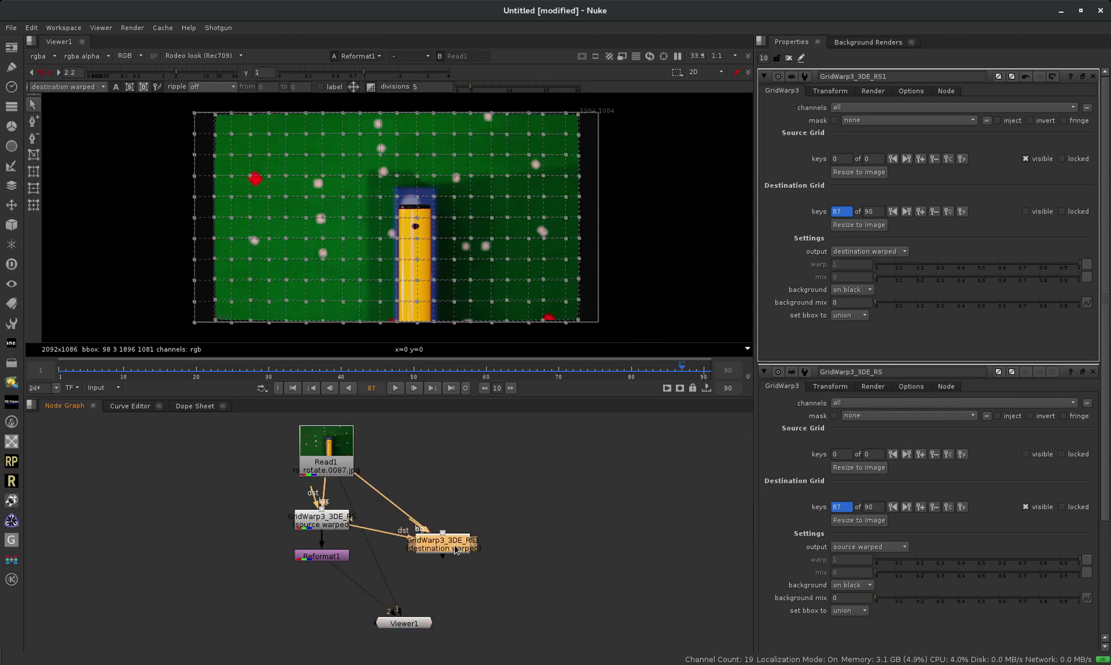
pyautogui.press('3')
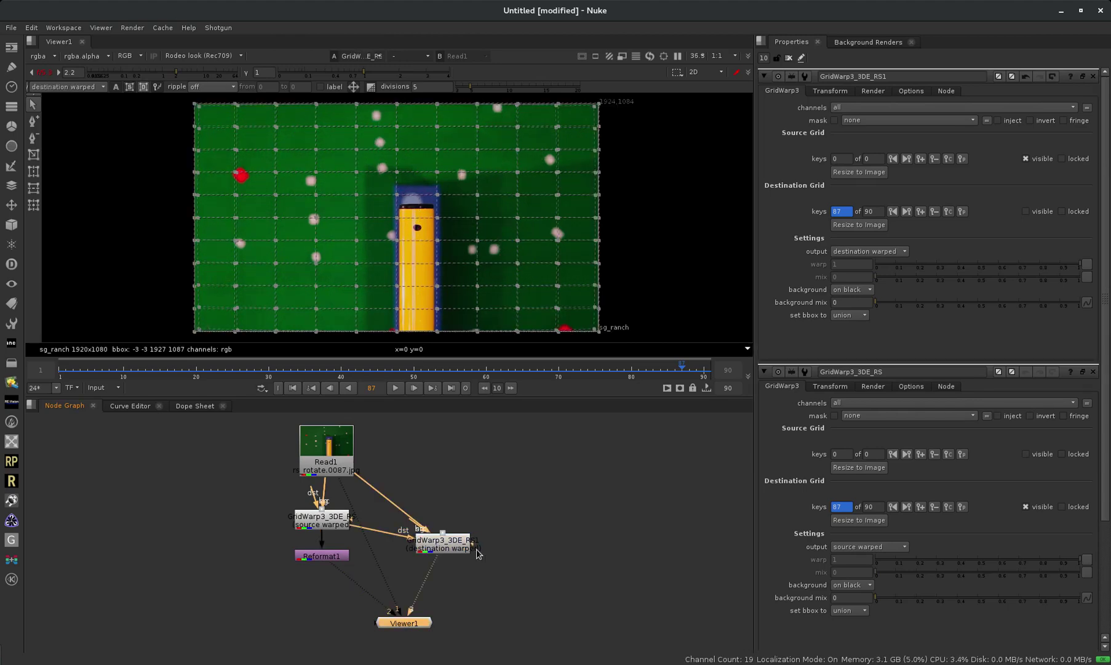
# Turn off the viewer overlay, and compare the original Read1 plate with the Reformat1 output.
pyautogui.rightClick(642, 191)
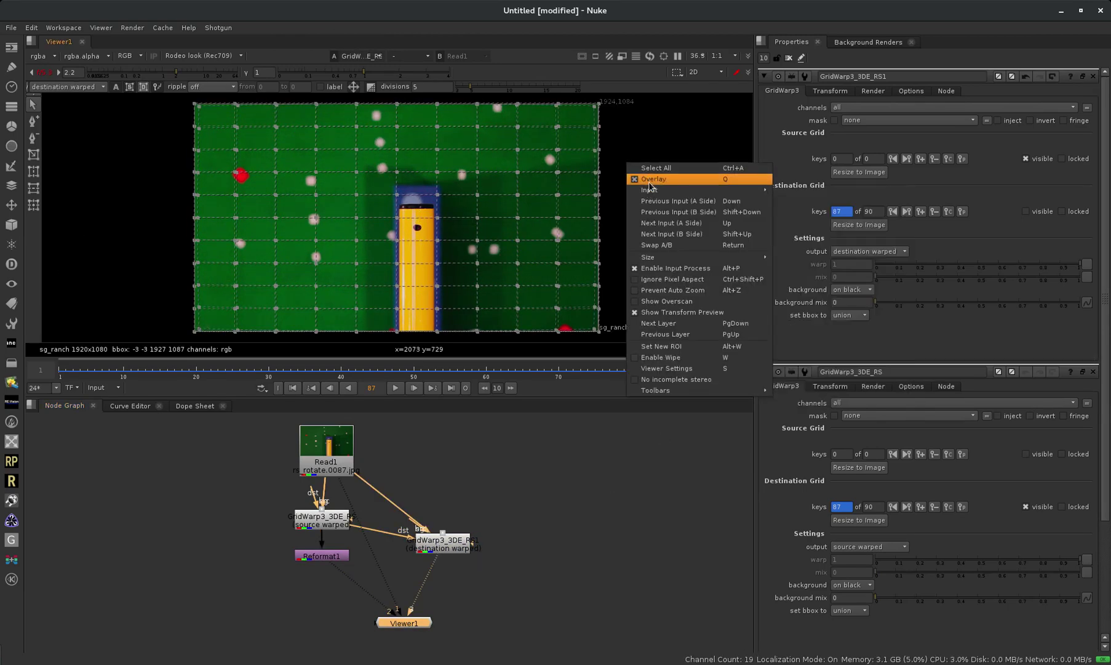
pyautogui.click(649, 179)
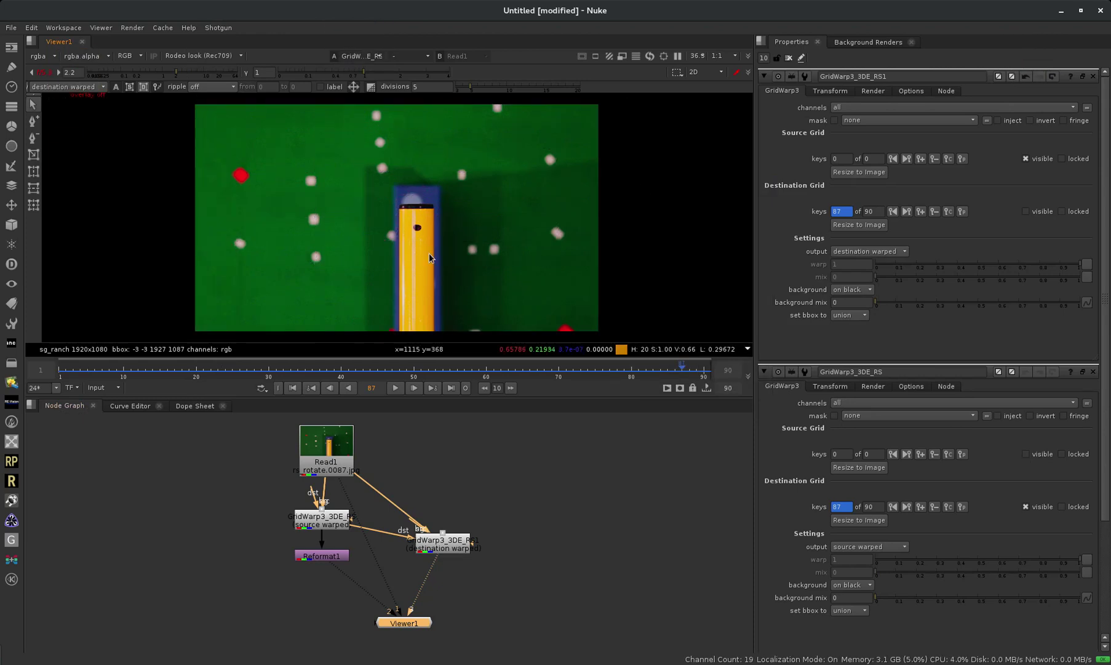
pyautogui.press('1')
pyautogui.press('2')
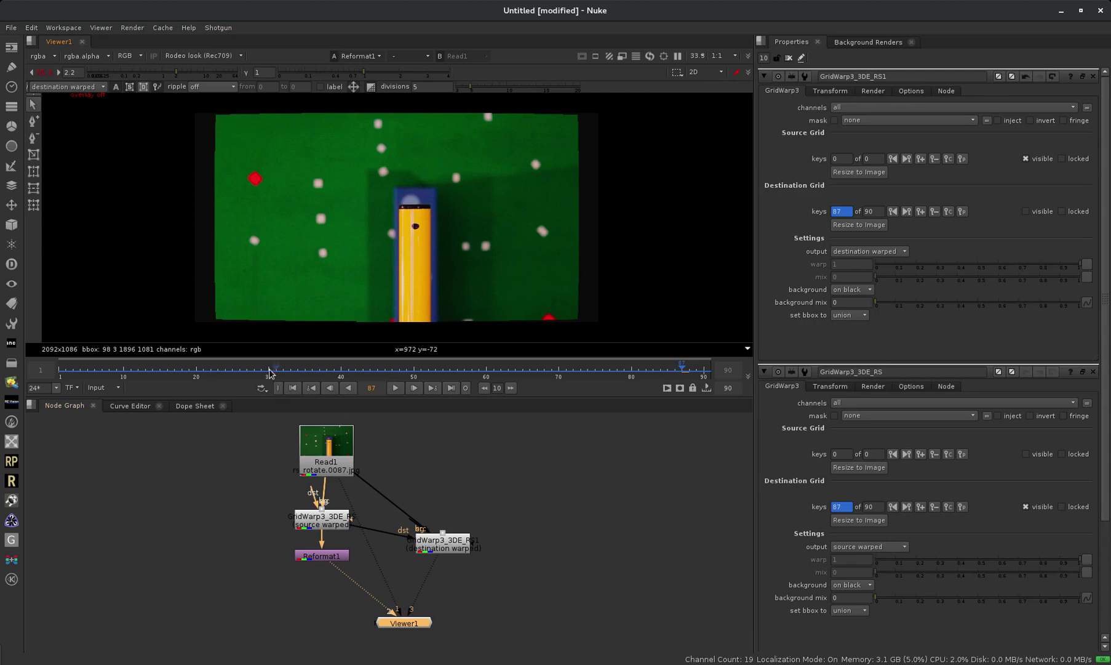
# Go to frame 30 and compare the Reformat1 output, the redistorted GridWarp3_3DE_RS1 result and the original Read1 plate.
pyautogui.click(253, 371)
pyautogui.moveTo(253, 371); pyautogui.dragTo(271, 370)
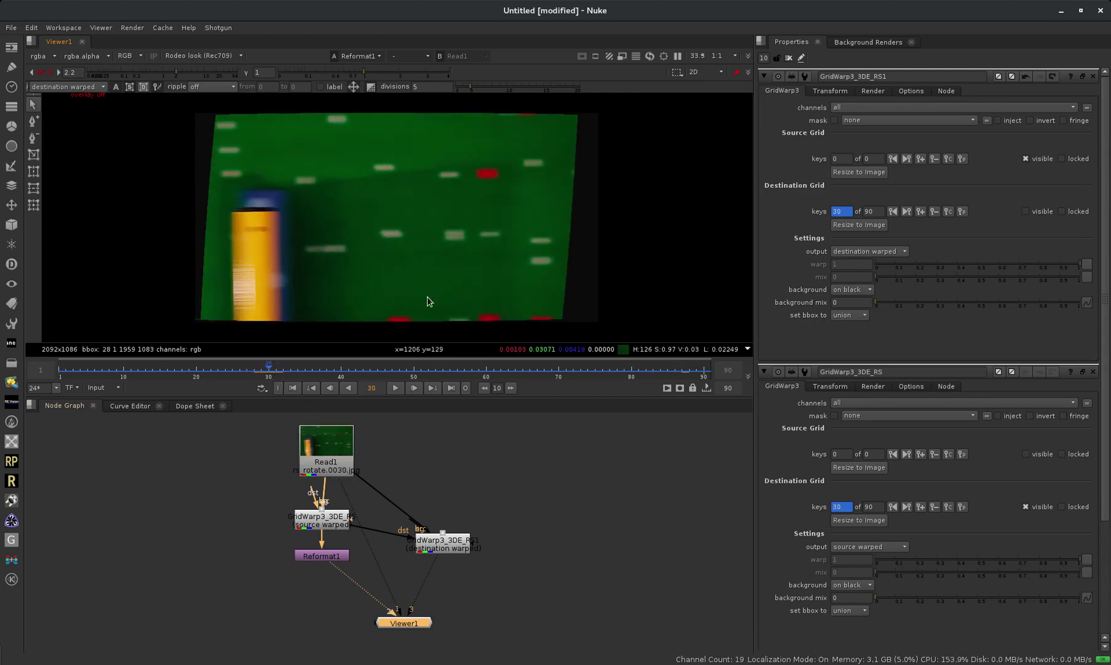
pyautogui.press('3')
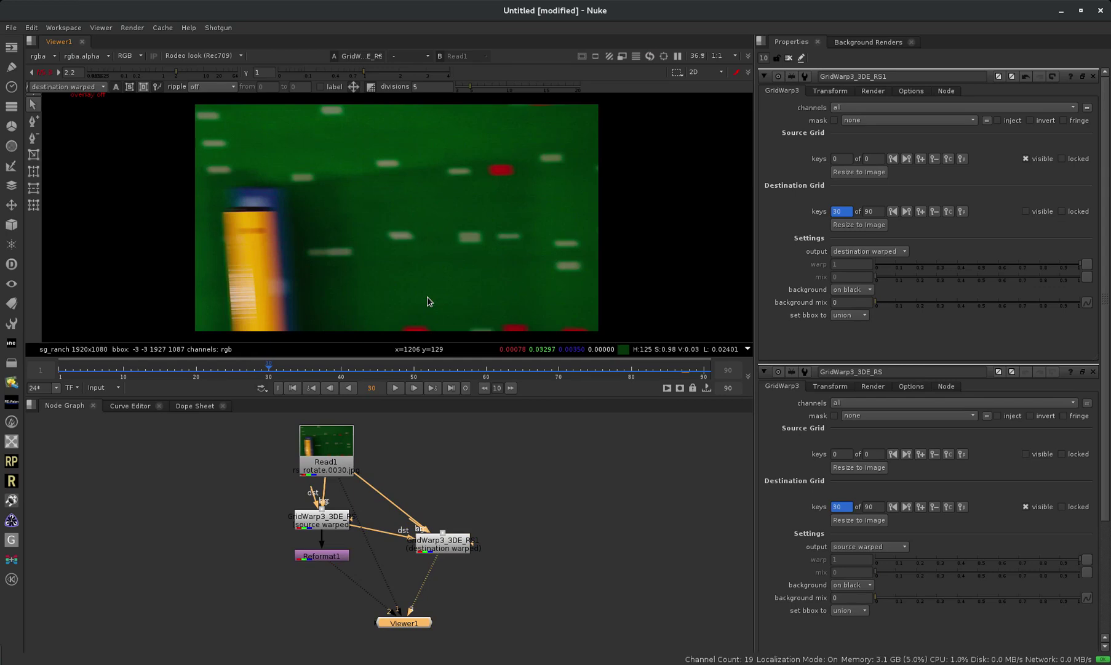
pyautogui.press('1')
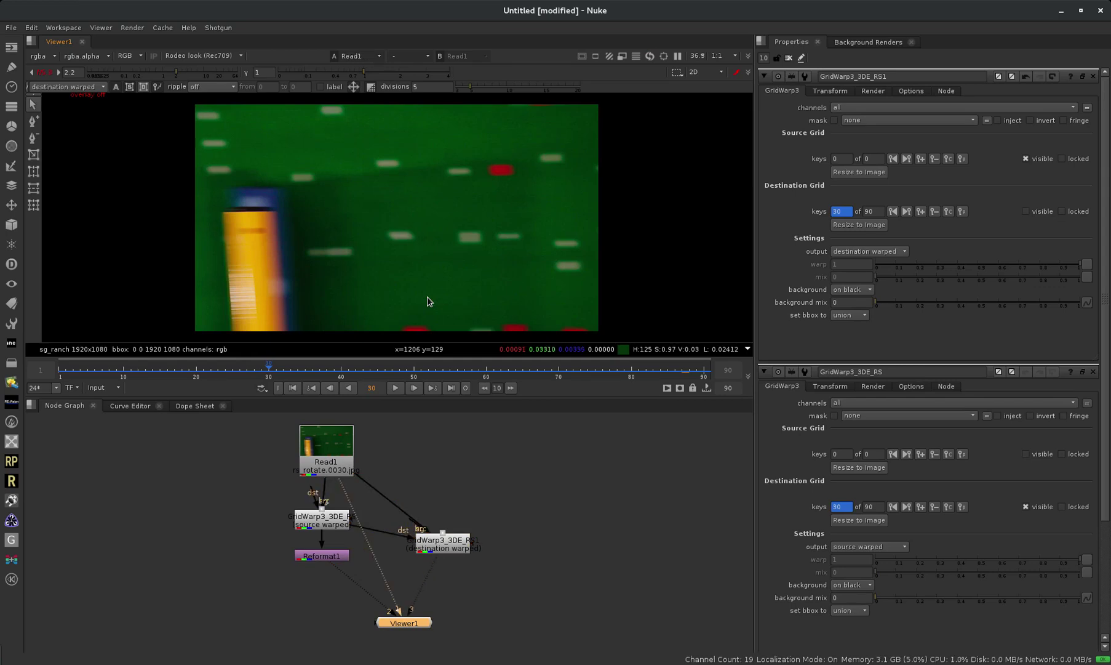
pyautogui.press('3')
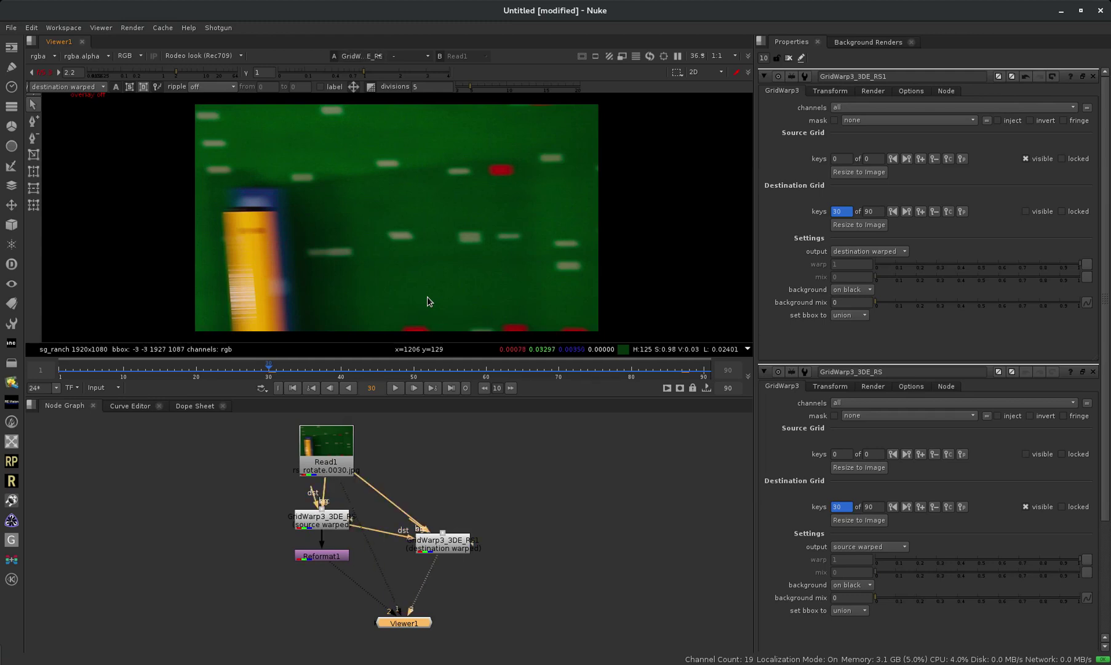
pyautogui.press('2')
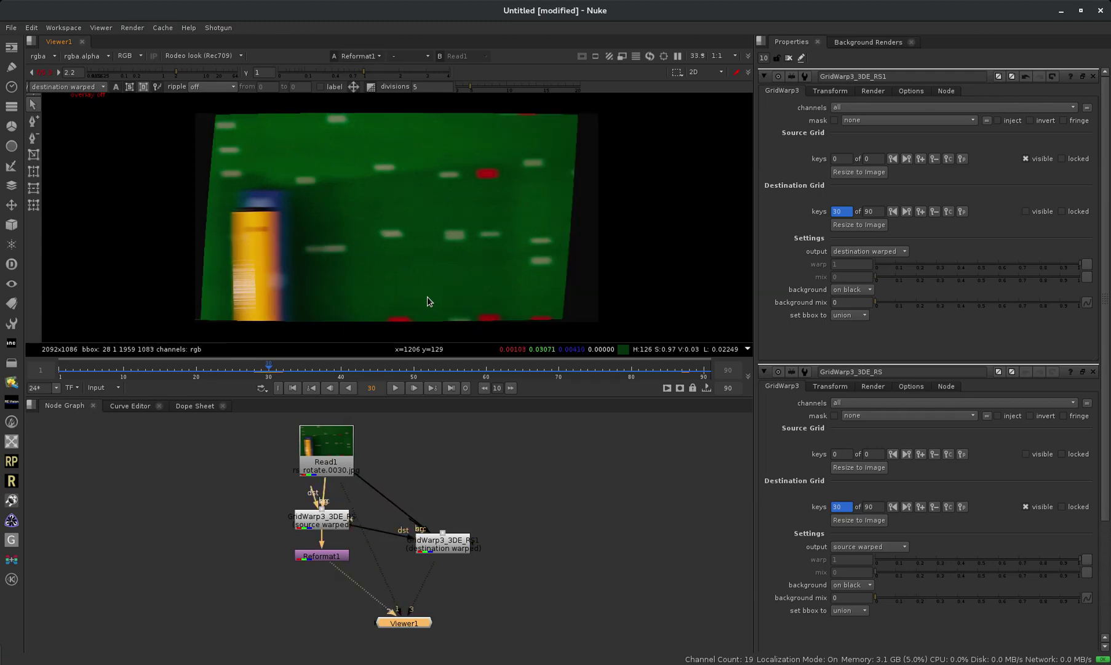
pyautogui.press('1')
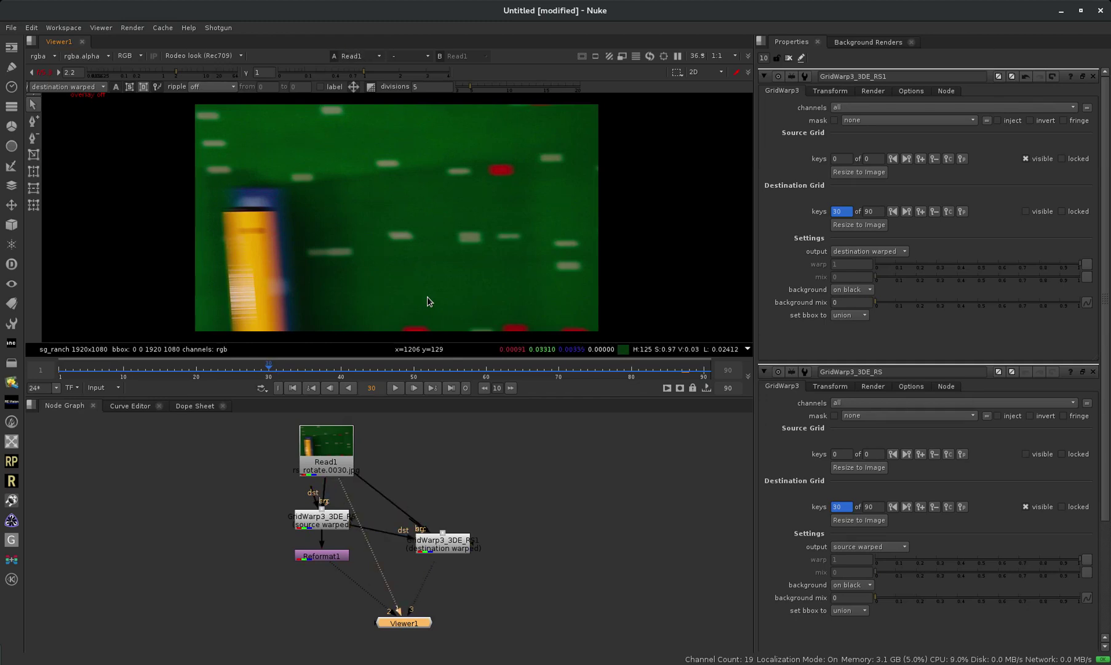
pyautogui.press('2')
pyautogui.press('1')
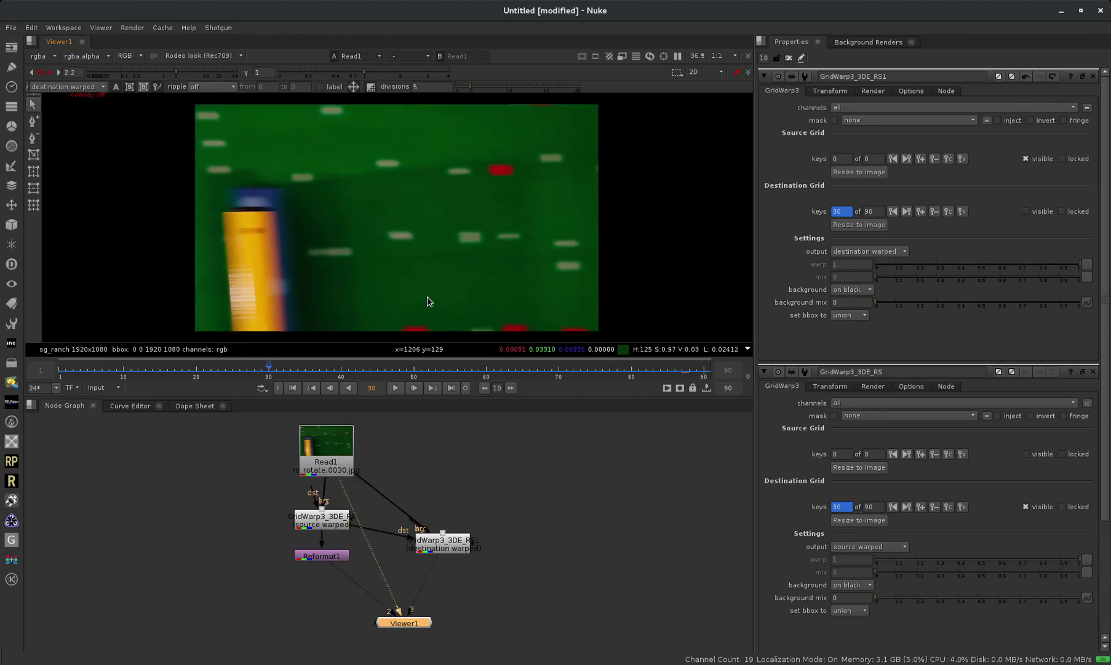